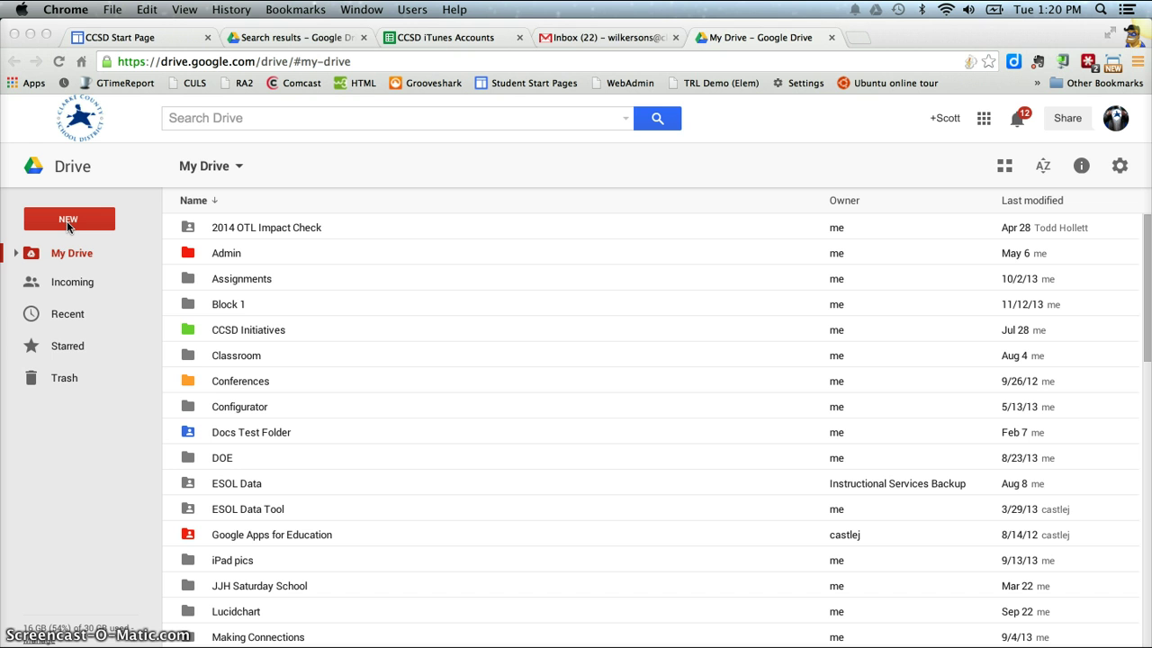
# Start a new Google Slides presentation from Drive's New > More menu
pyautogui.click(67, 220)
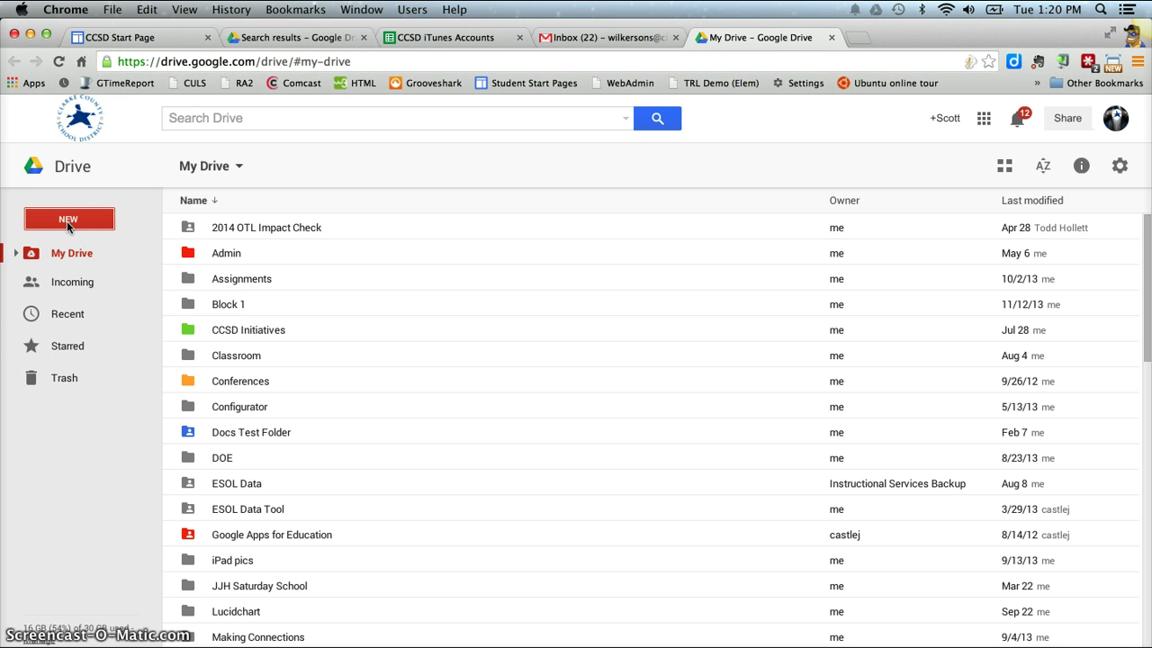
pyautogui.click(67, 221)
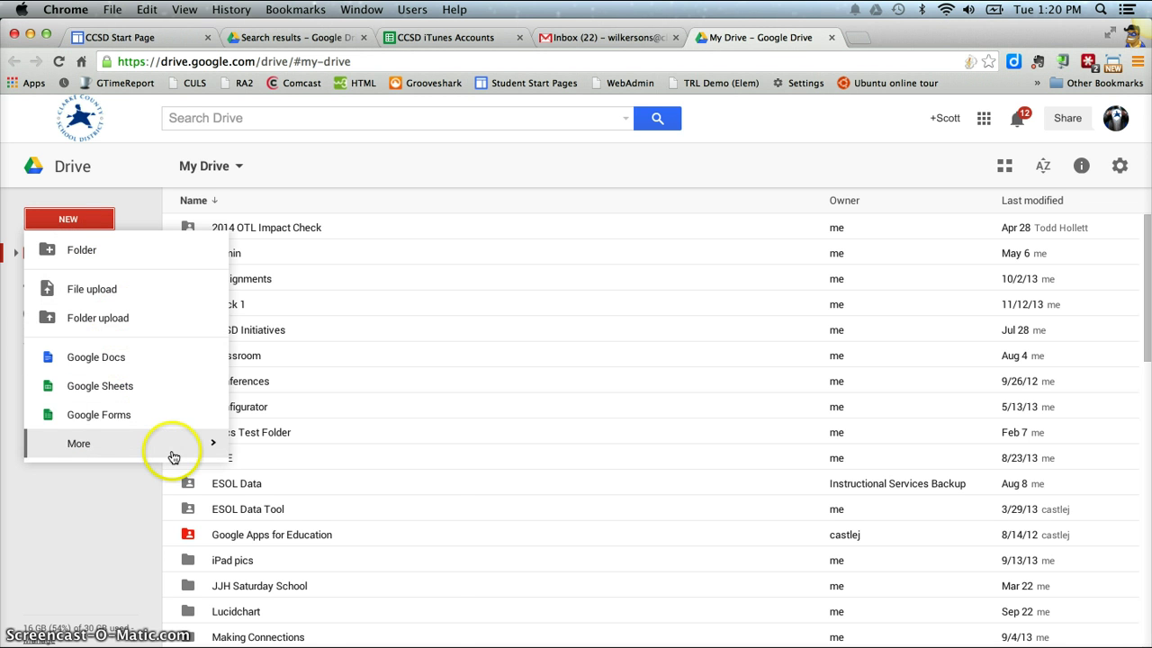
pyautogui.moveTo(169, 457)
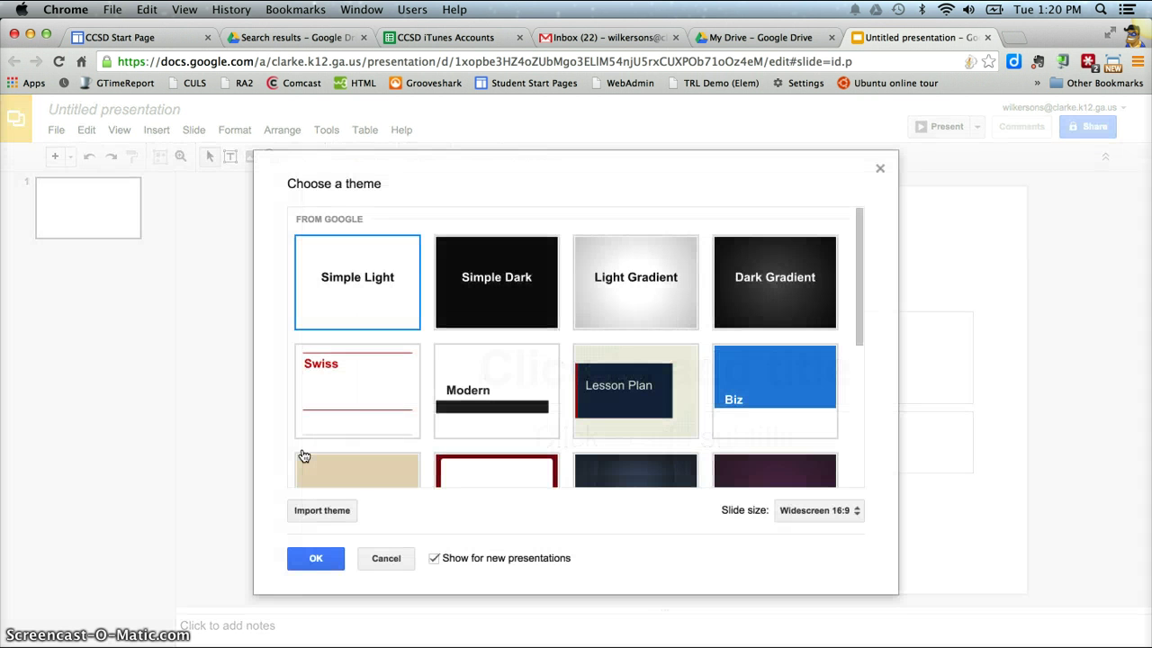
# Apply the Light Gradient theme to the new presentation
pyautogui.click(648, 277)
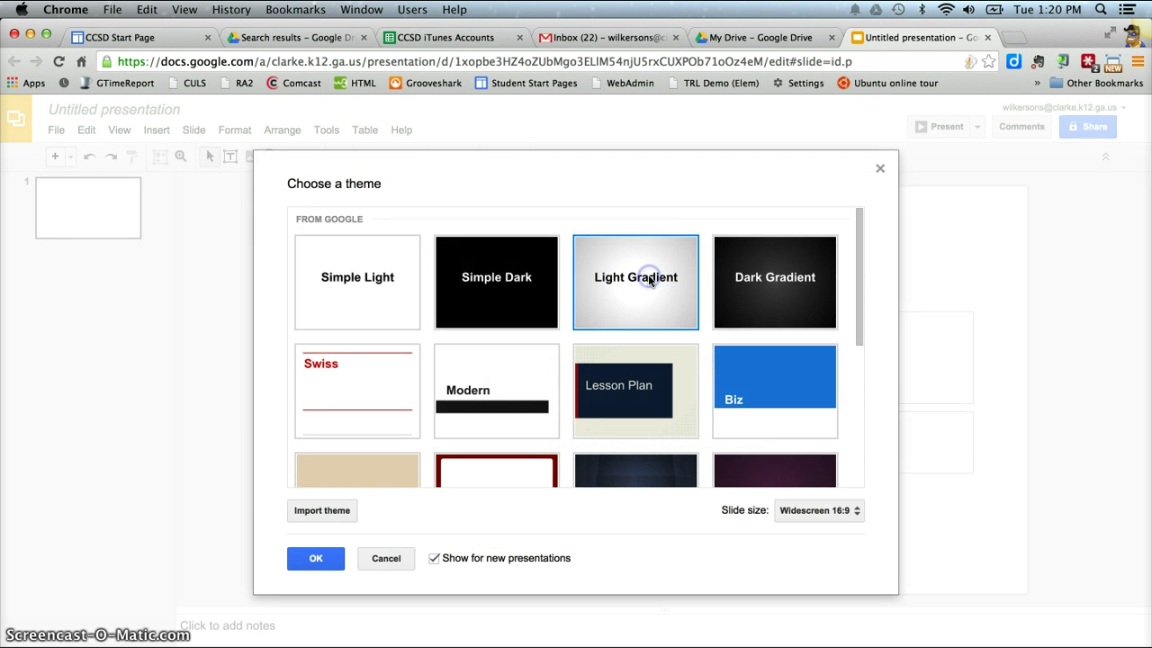
pyautogui.click(321, 561)
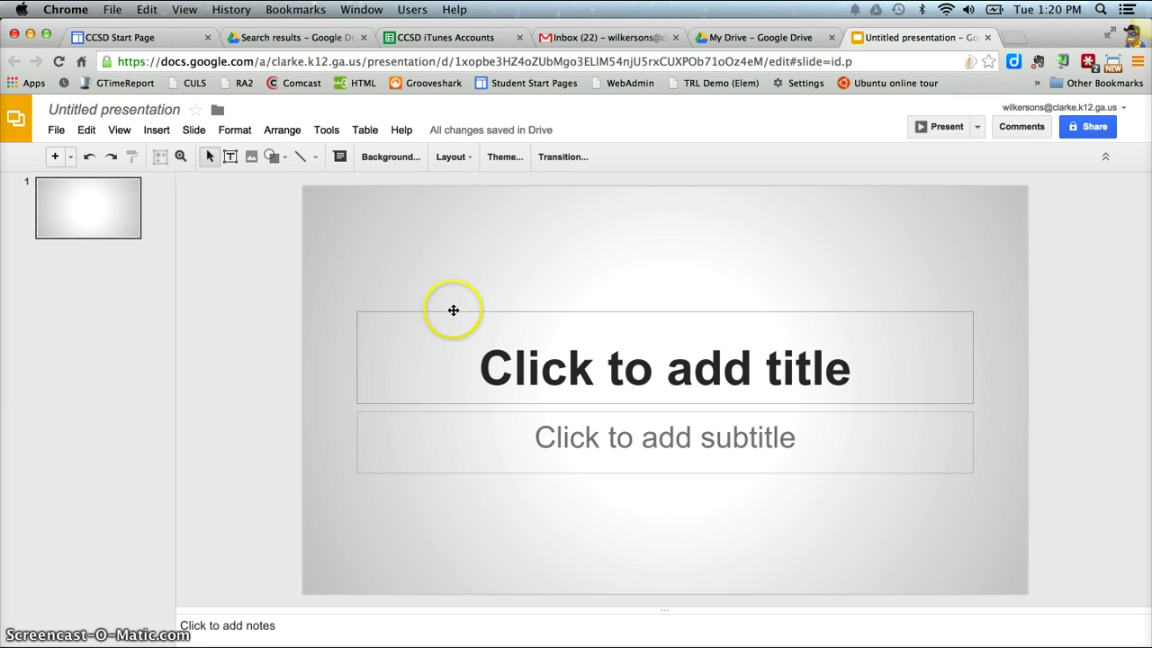
pyautogui.rightClick(69, 159)
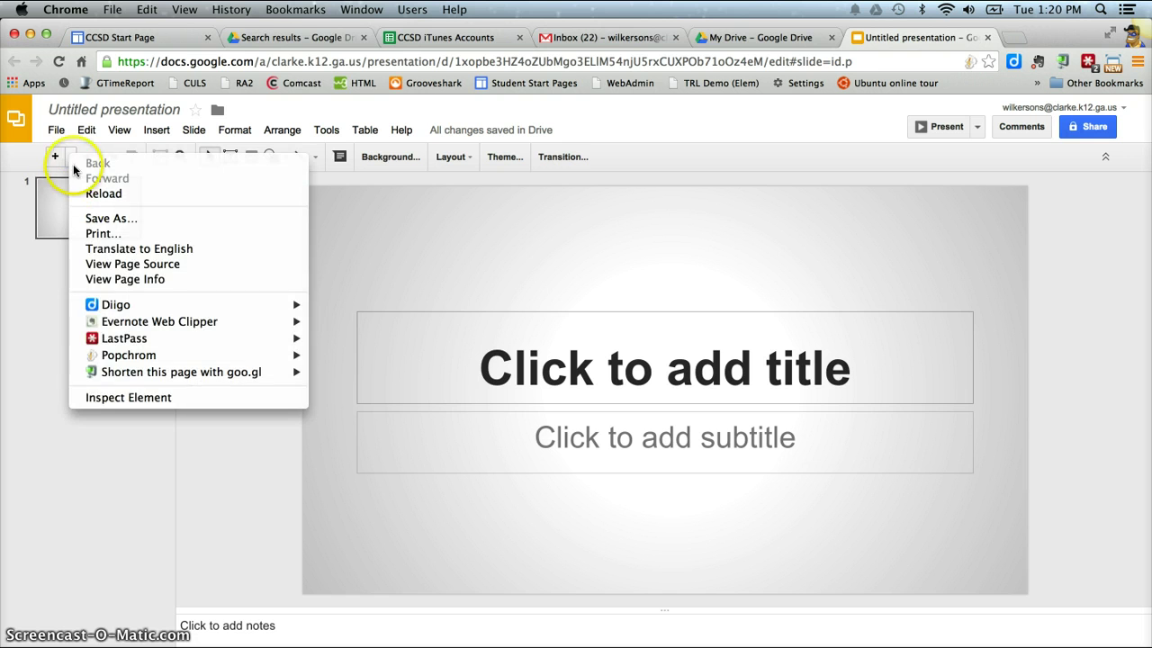
# Add two Blank slides and a Title Only slide, then start editing its title
pyautogui.click(62, 155)
pyautogui.click(70, 157)
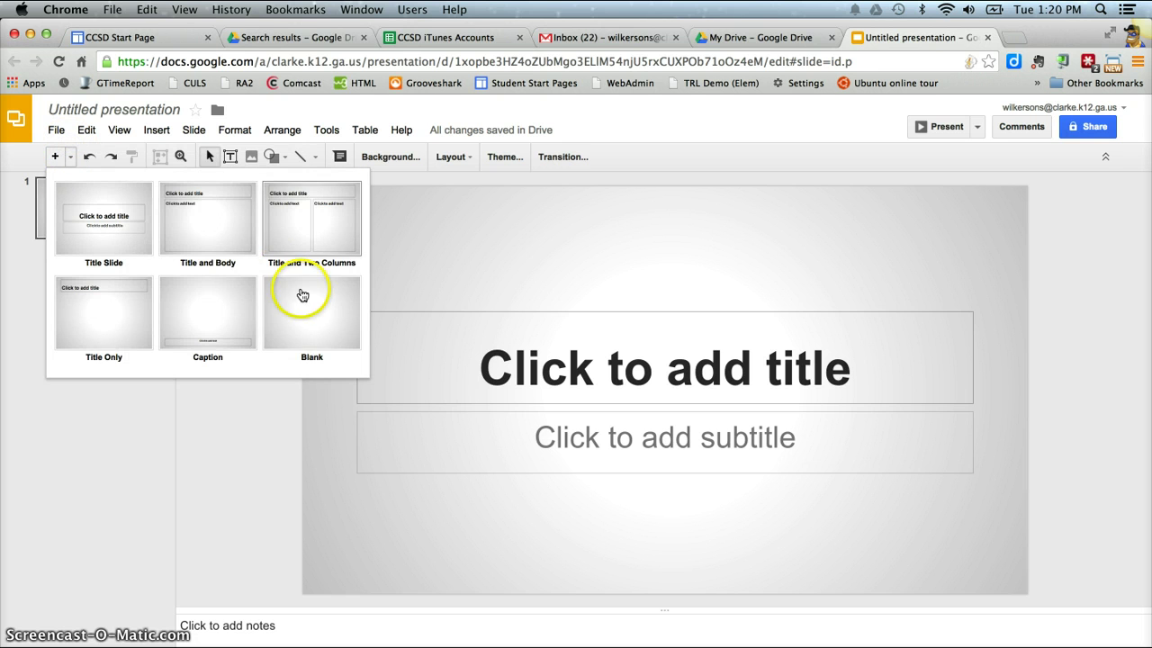
pyautogui.click(306, 306)
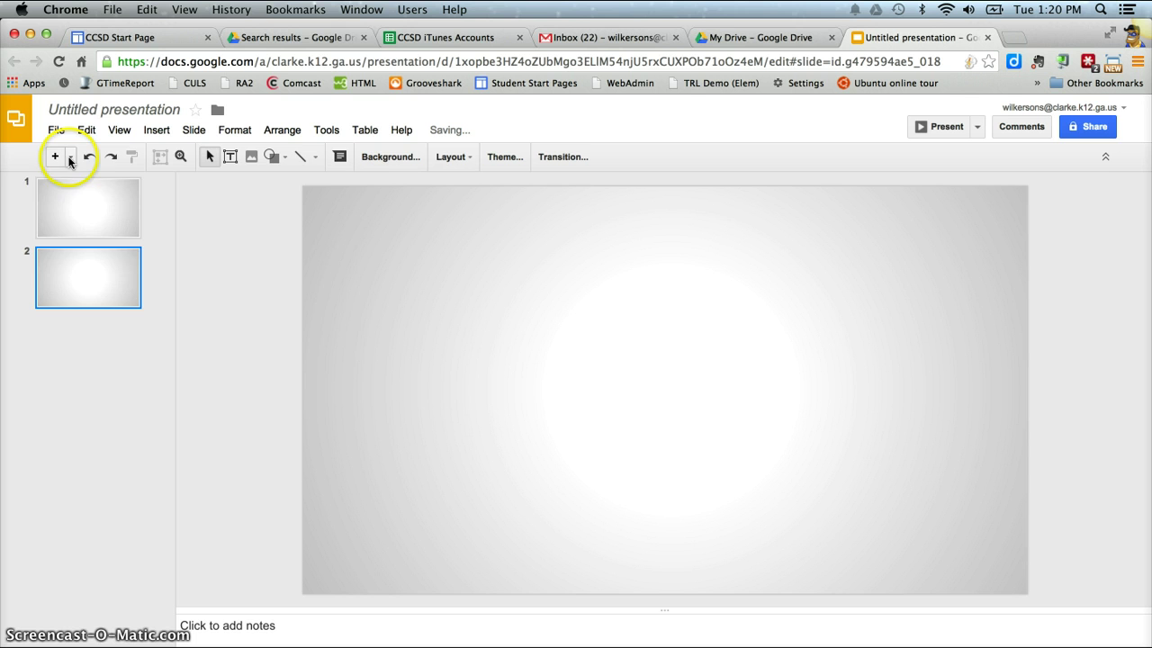
pyautogui.click(72, 159)
pyautogui.click(311, 329)
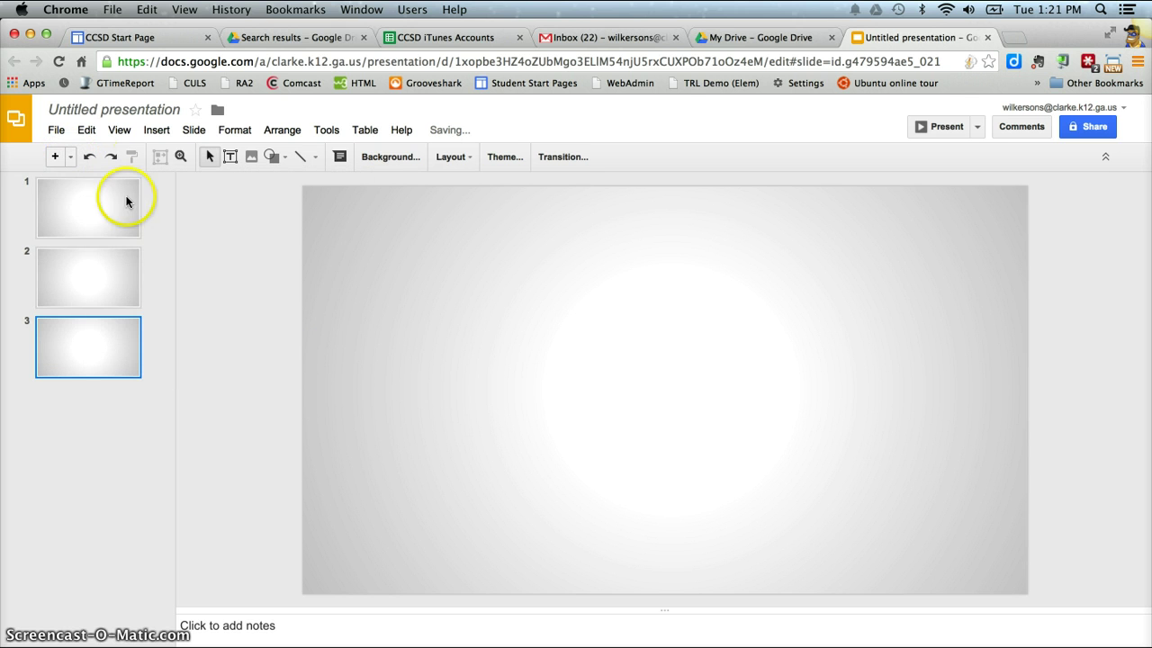
pyautogui.click(74, 159)
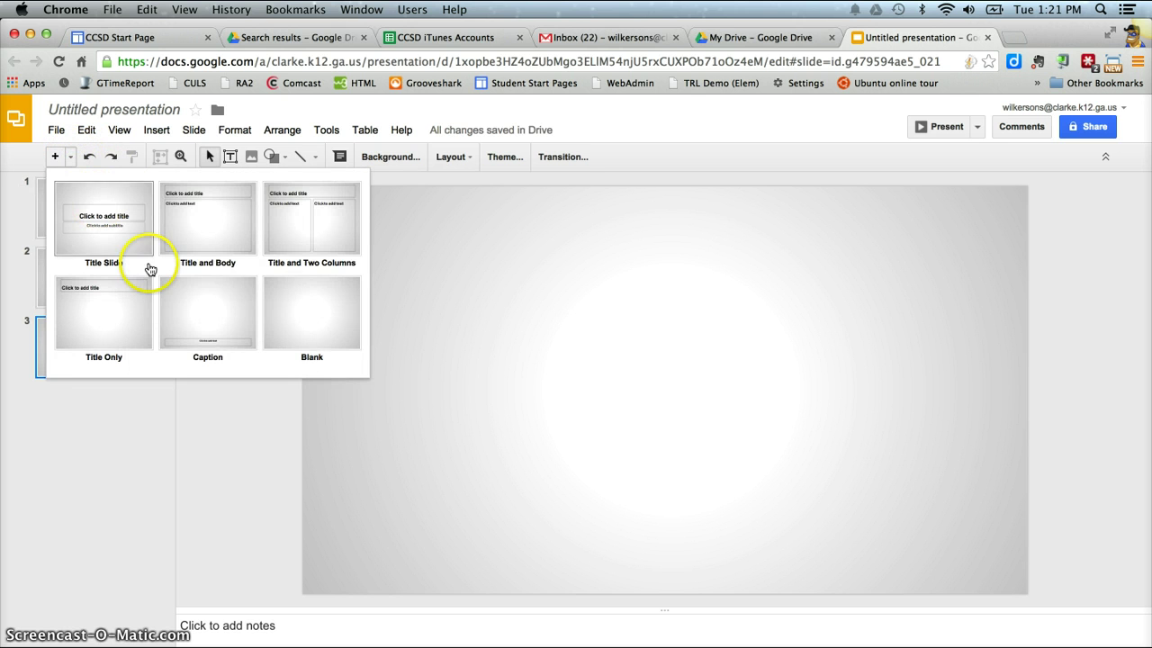
pyautogui.click(105, 312)
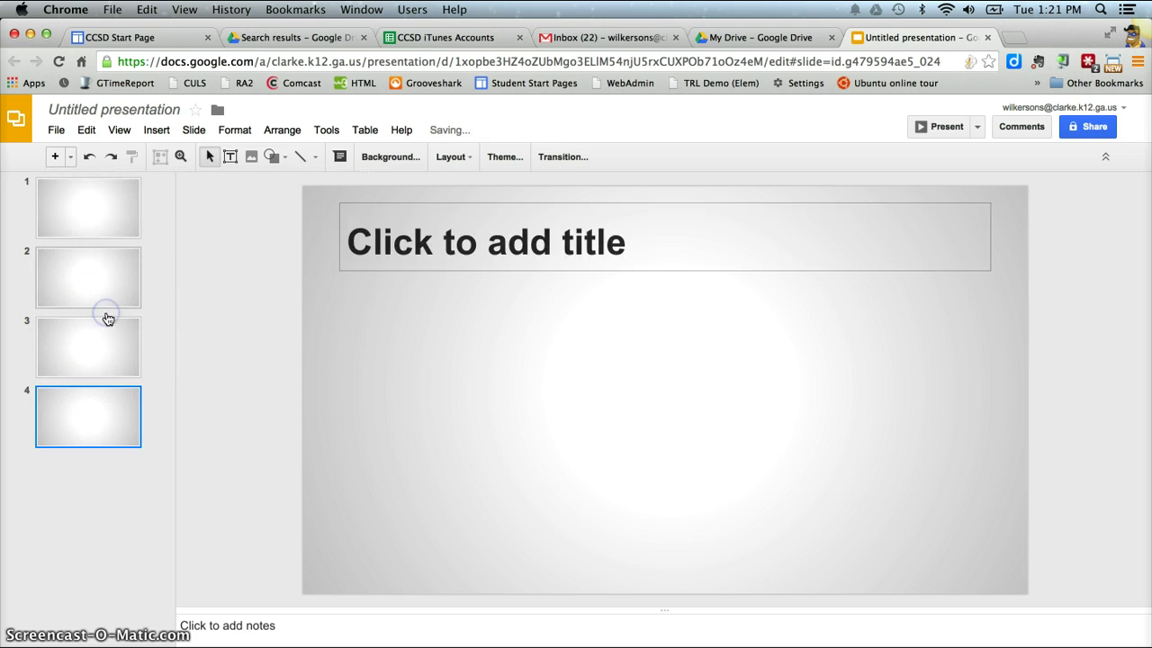
pyautogui.click(462, 232)
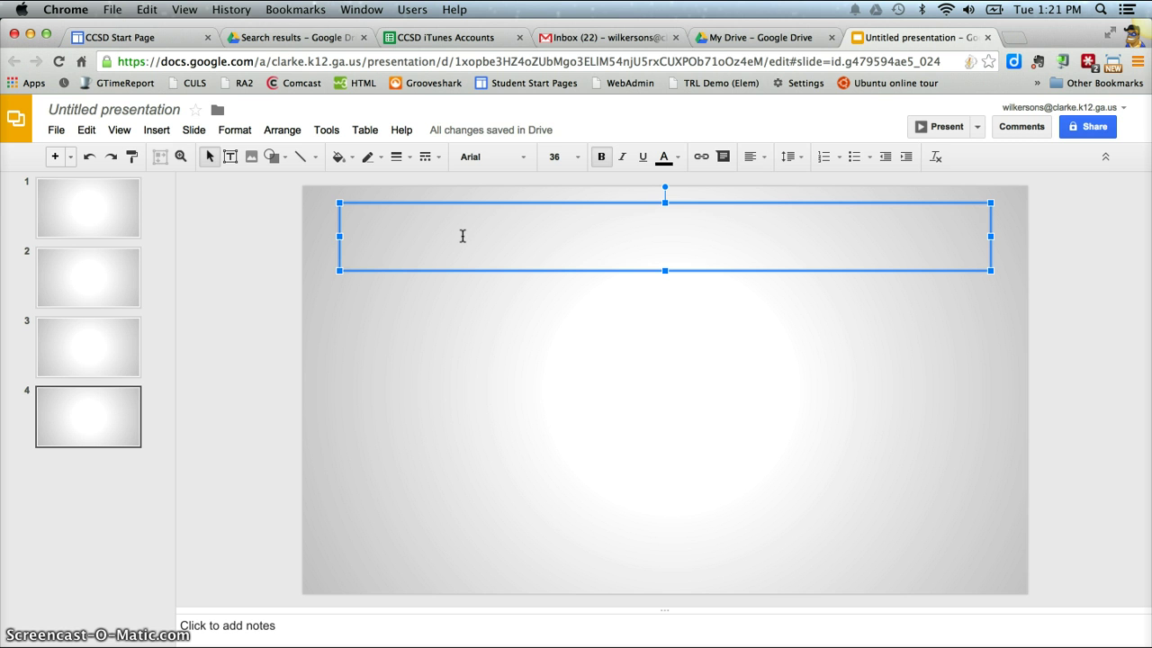
# Title slide 4 'Picture Caption' in bold at size 36
pyautogui.write('P')
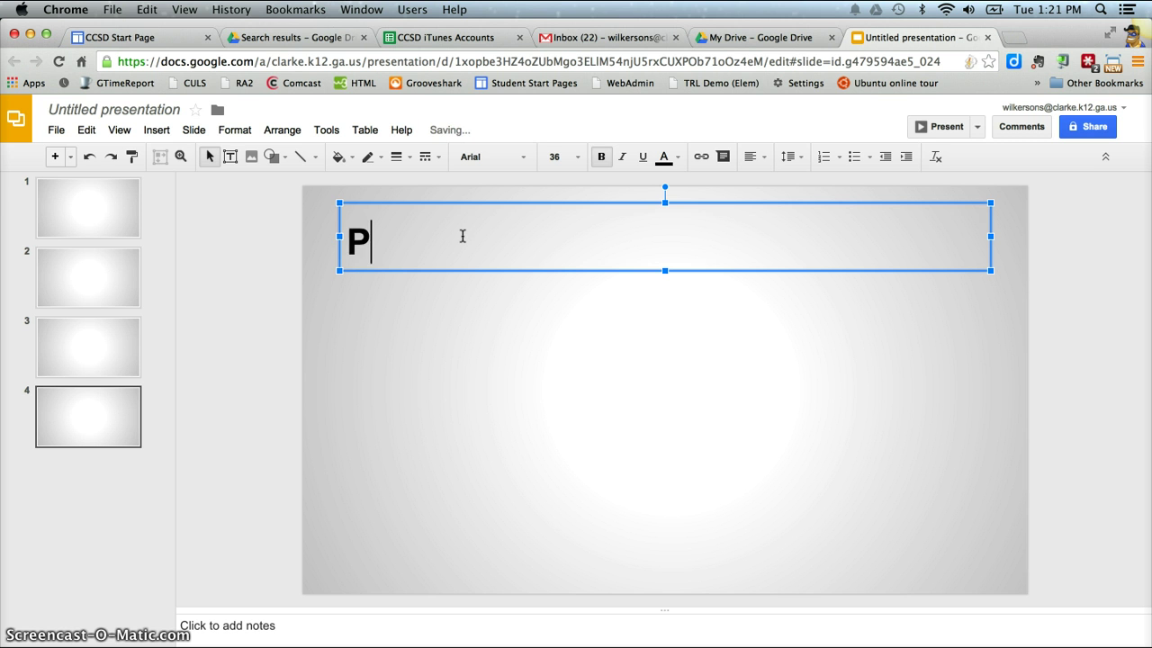
pyautogui.write('icture Caption')
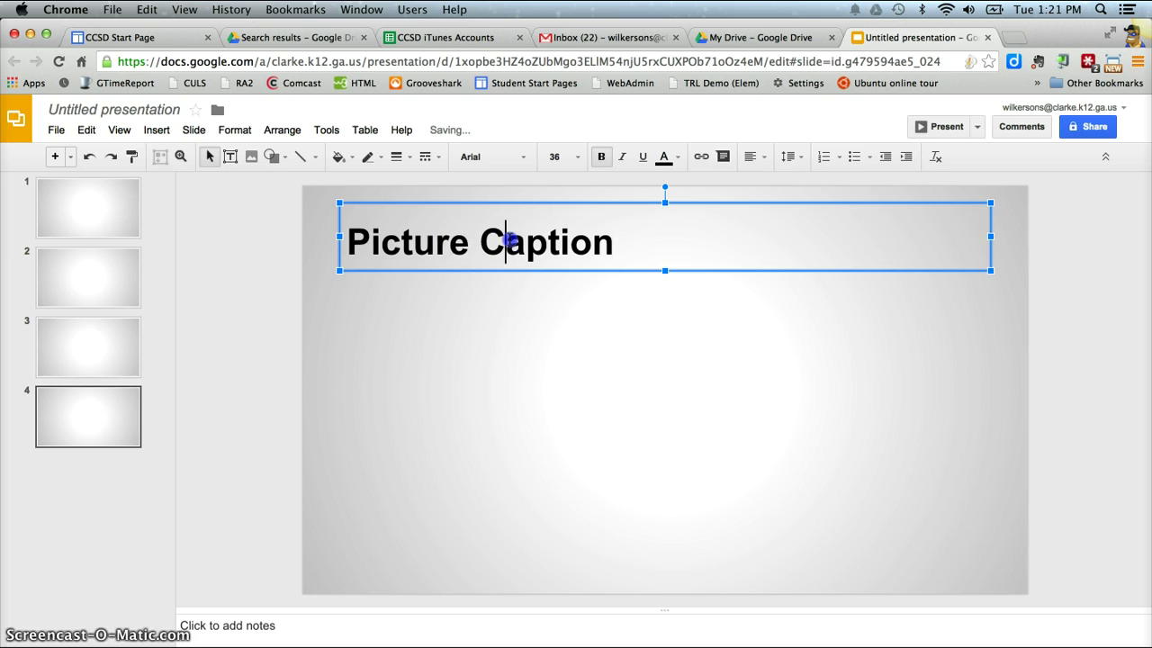
pyautogui.tripleClick(506, 239)
pyautogui.click(551, 155)
pyautogui.click(576, 156)
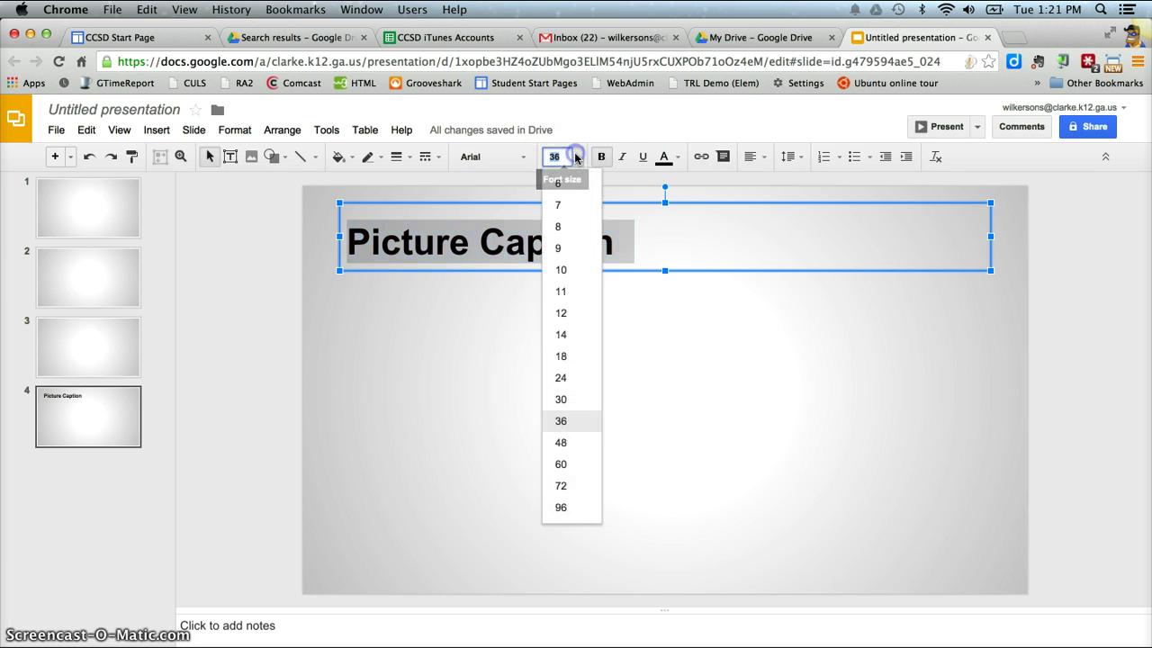
pyautogui.click(576, 156)
pyautogui.click(602, 159)
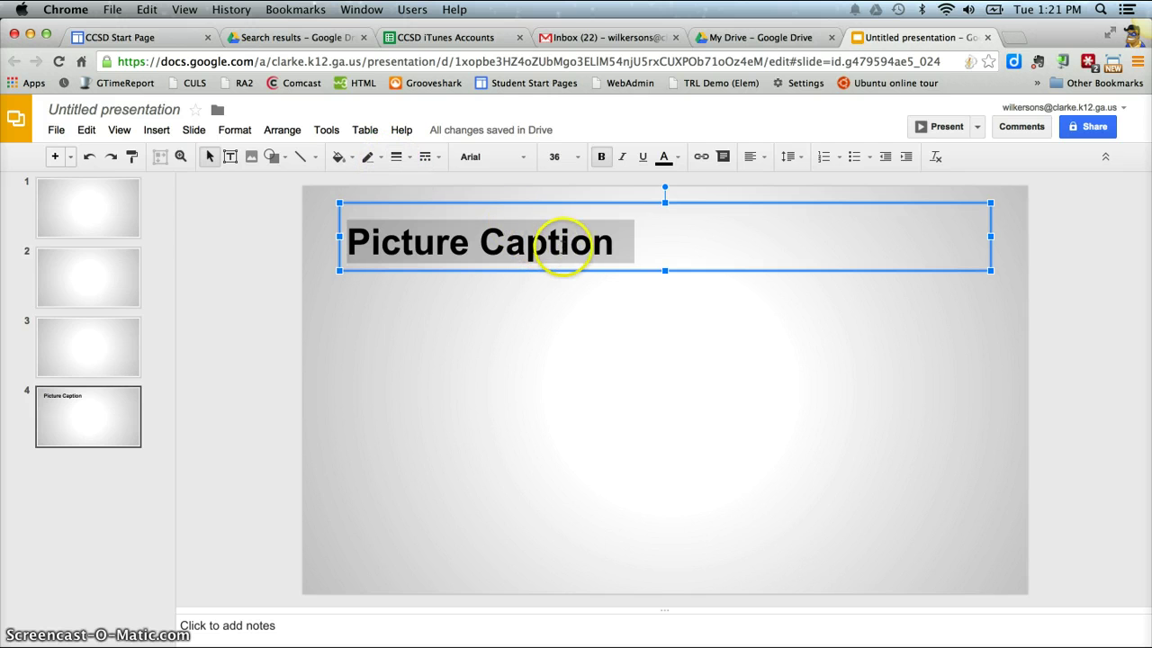
# Narrow the title box to fit the text and centre it near the top
pyautogui.click(592, 299)
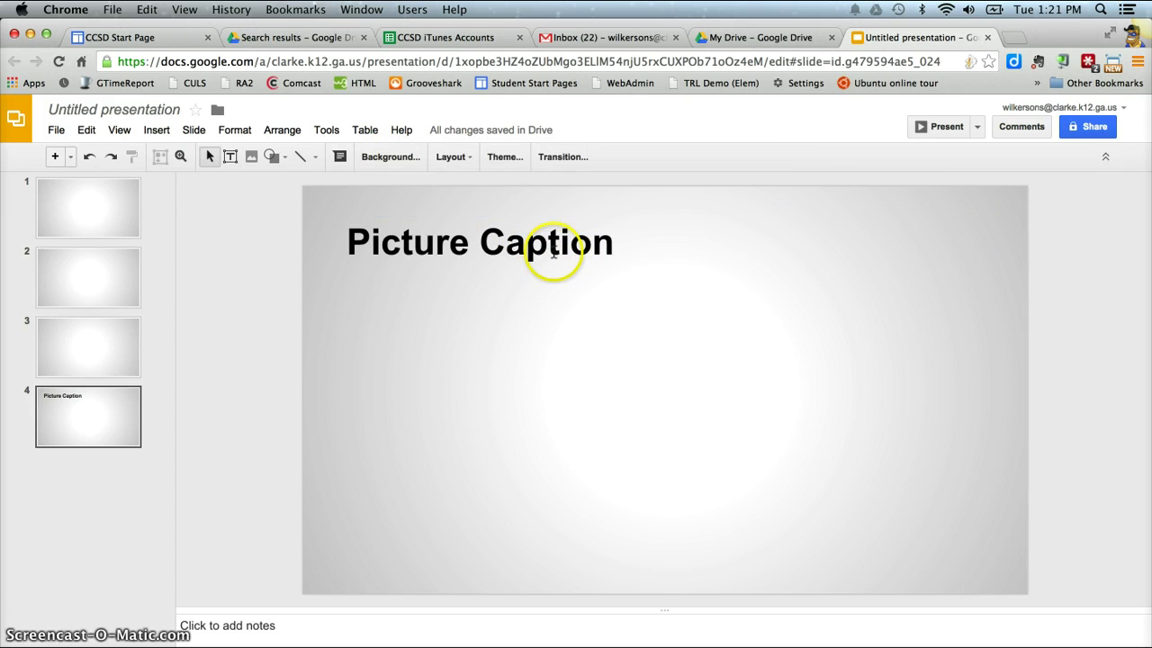
pyautogui.click(559, 244)
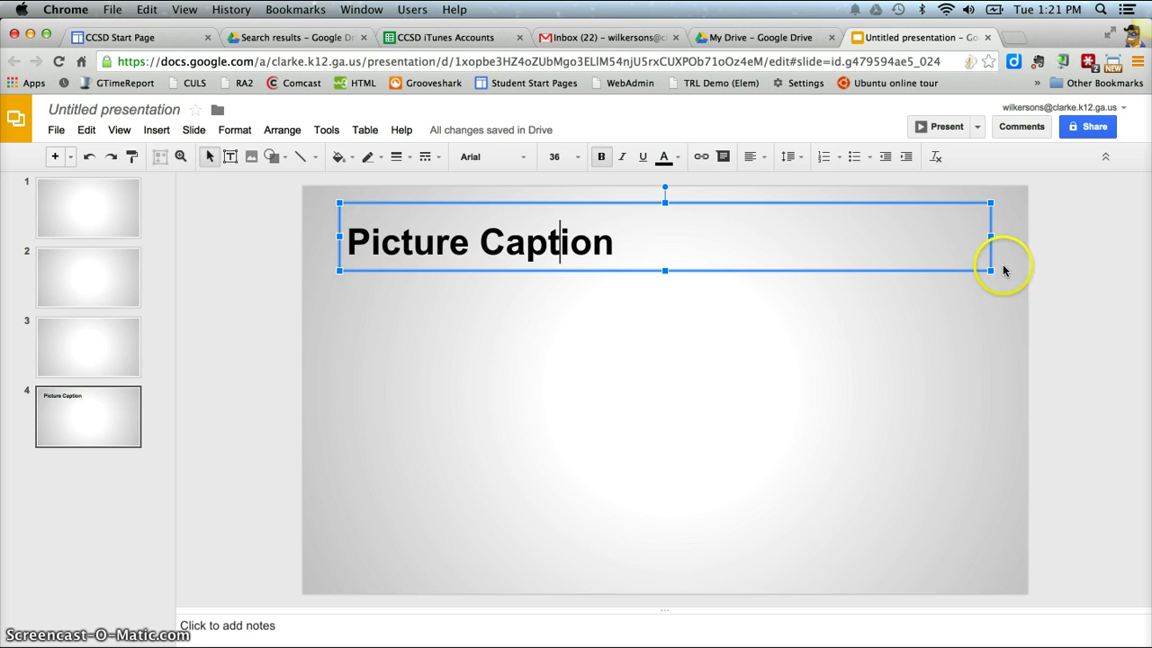
pyautogui.moveTo(991, 237); pyautogui.dragTo(790, 209)
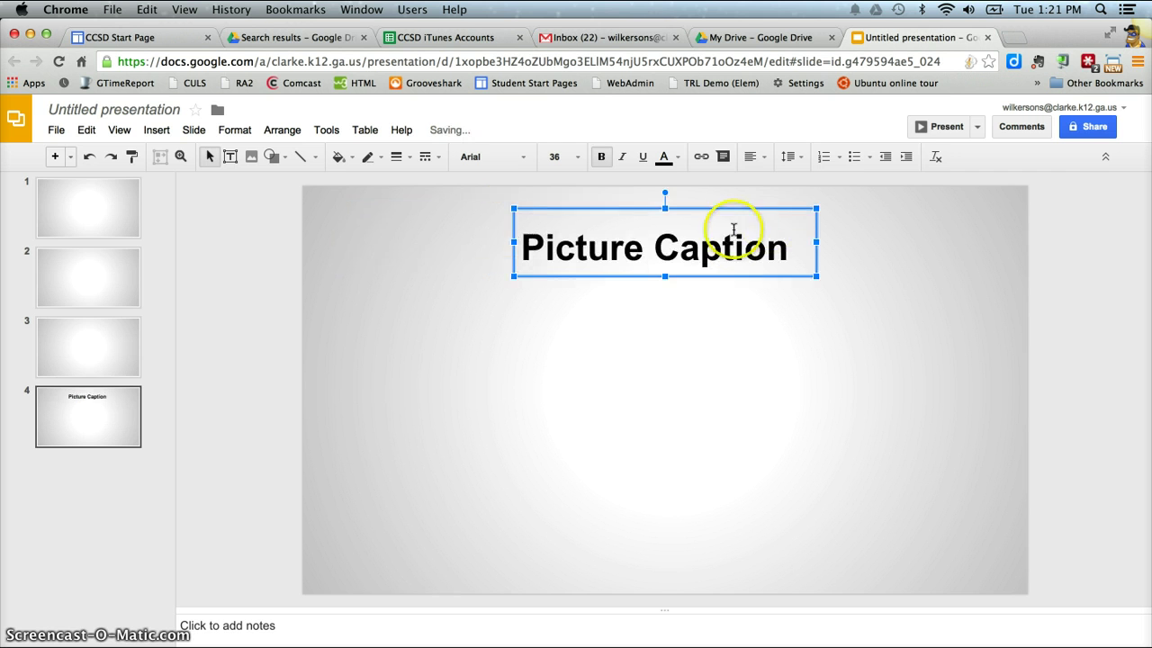
pyautogui.click(679, 367)
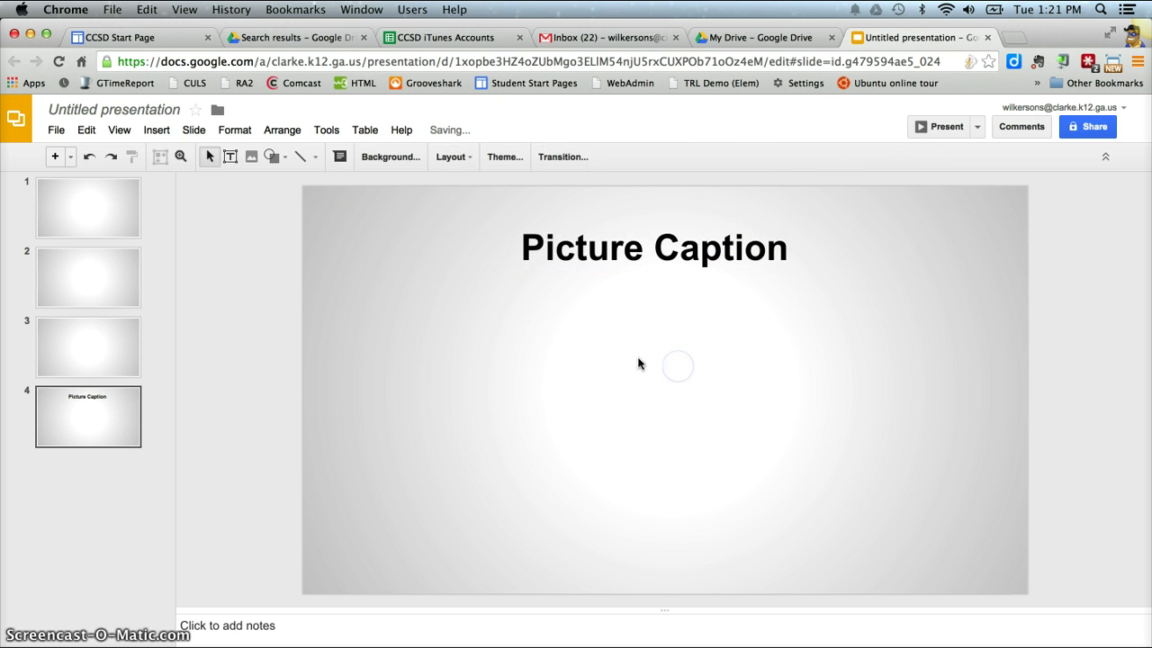
# Insert Superhero.jpg from Drive below the title and move this slide to the first position
pyautogui.click(157, 129)
pyautogui.click(180, 200)
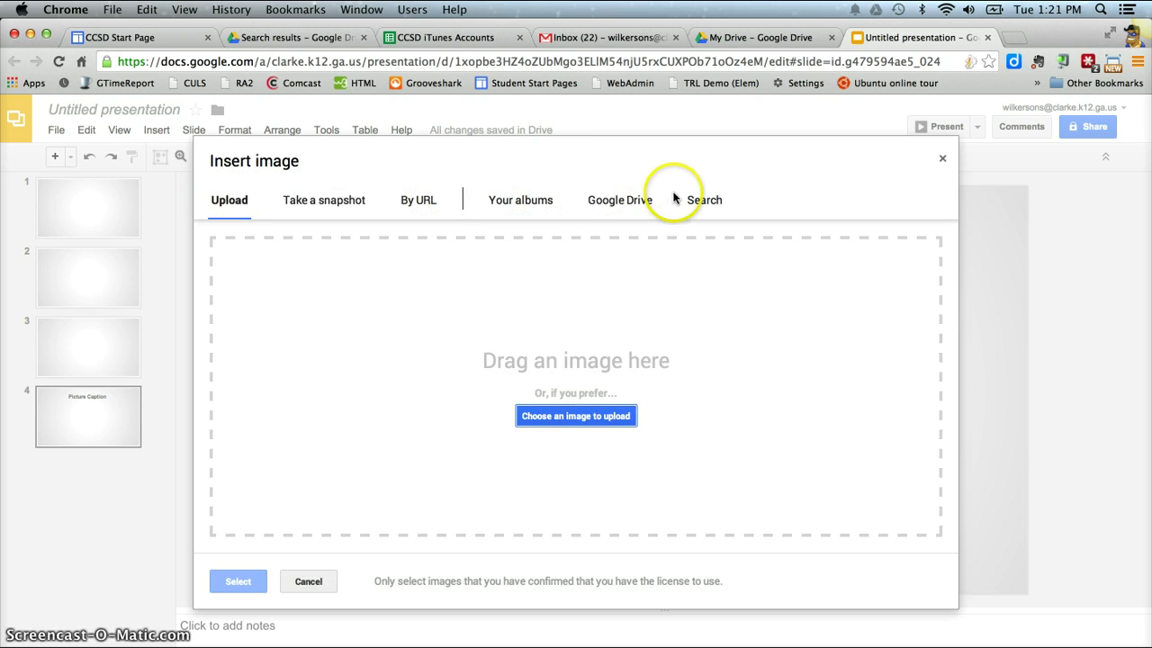
pyautogui.click(601, 207)
pyautogui.click(438, 201)
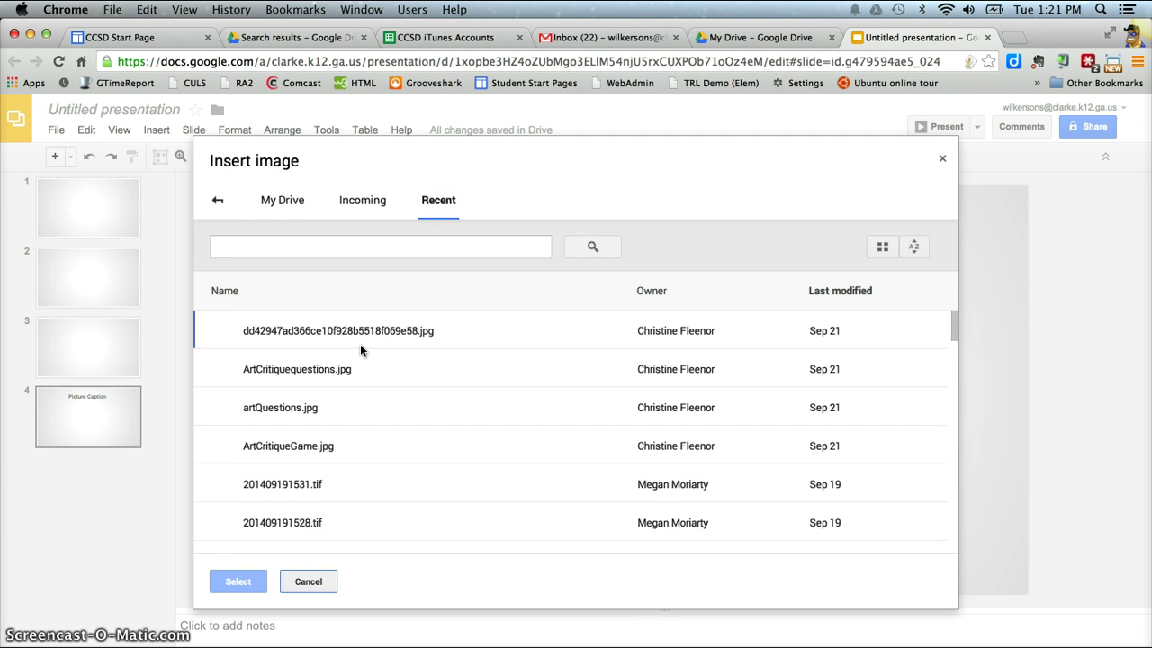
pyautogui.scroll(-3, 360, 347)
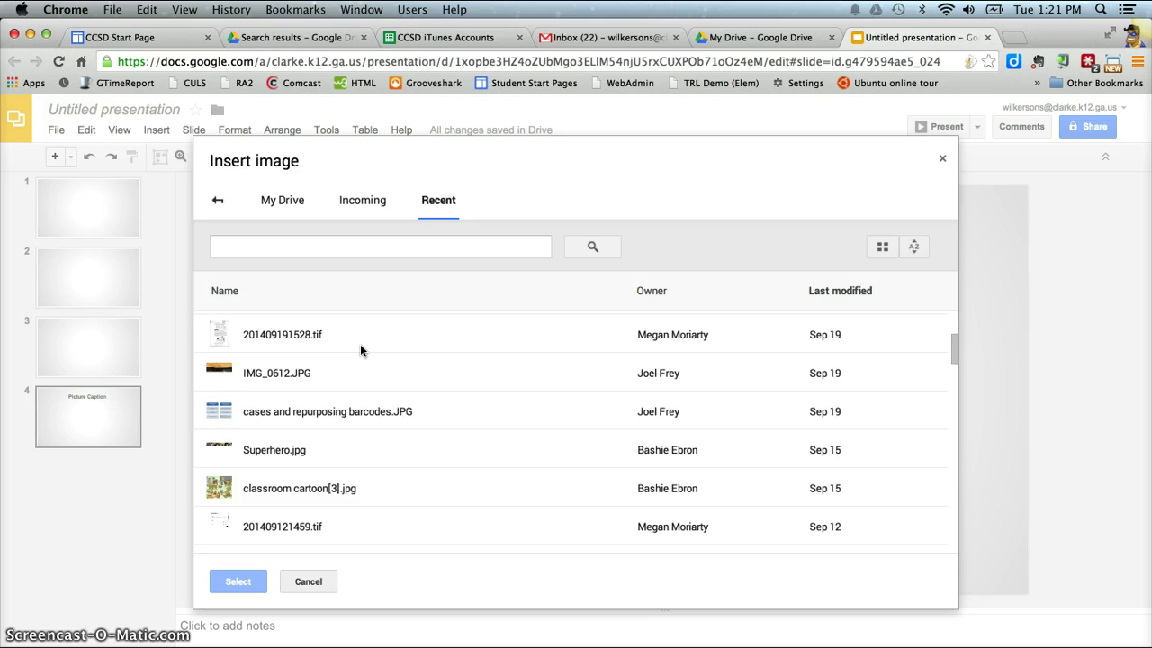
pyautogui.scroll(-2, 360, 346)
pyautogui.click(301, 392)
pyautogui.doubleClick(302, 393)
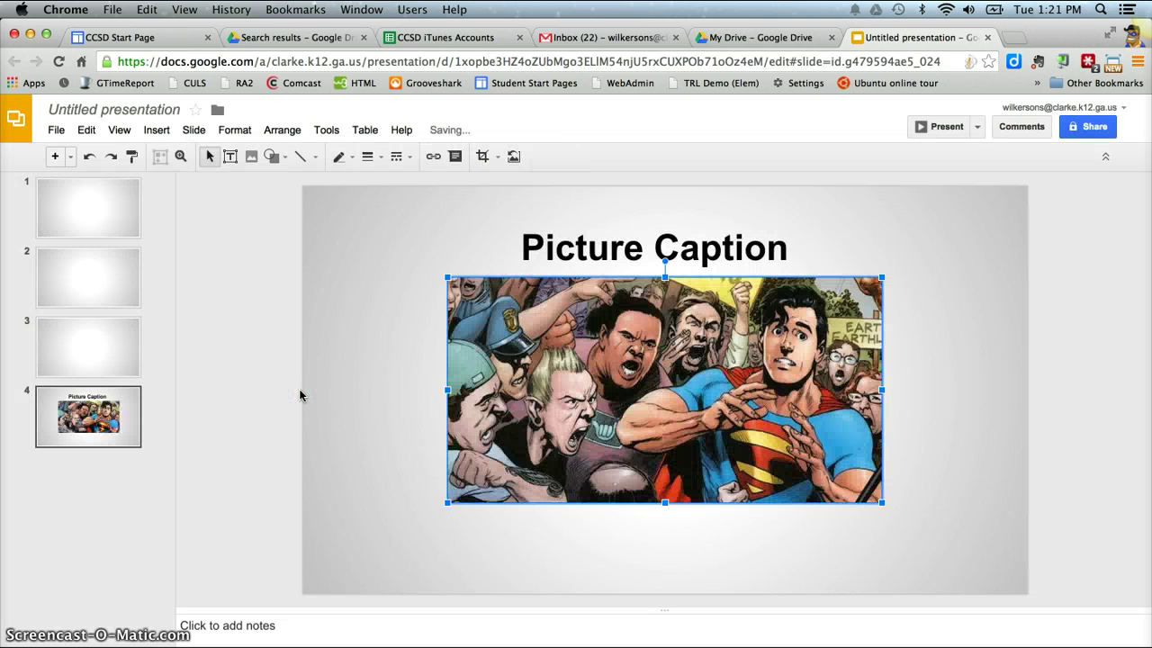
pyautogui.click(131, 412)
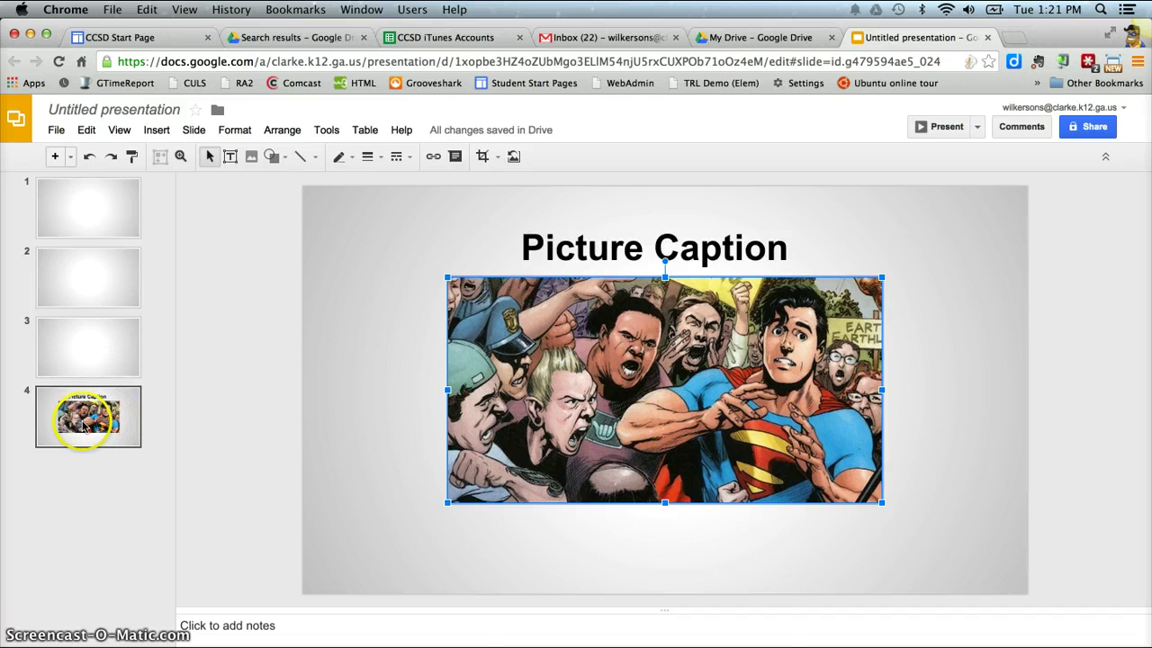
pyautogui.moveTo(84, 423); pyautogui.dragTo(84, 197)
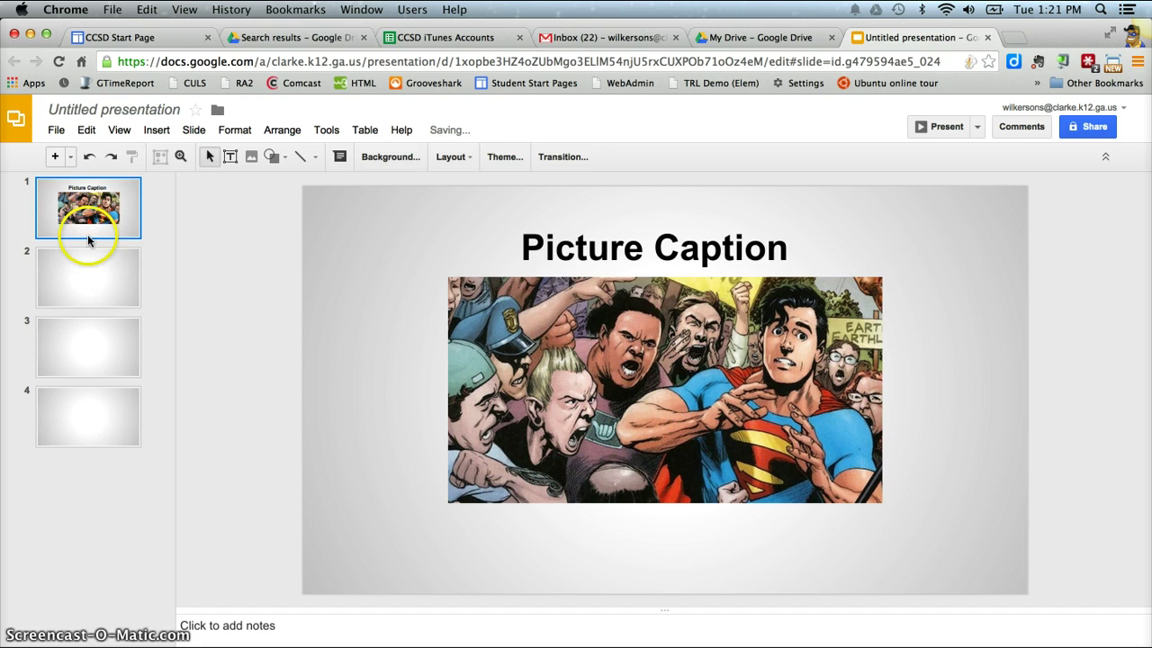
# Move one blank slide to the end and select the blank slide 2
pyautogui.click(84, 267)
pyautogui.click(88, 274)
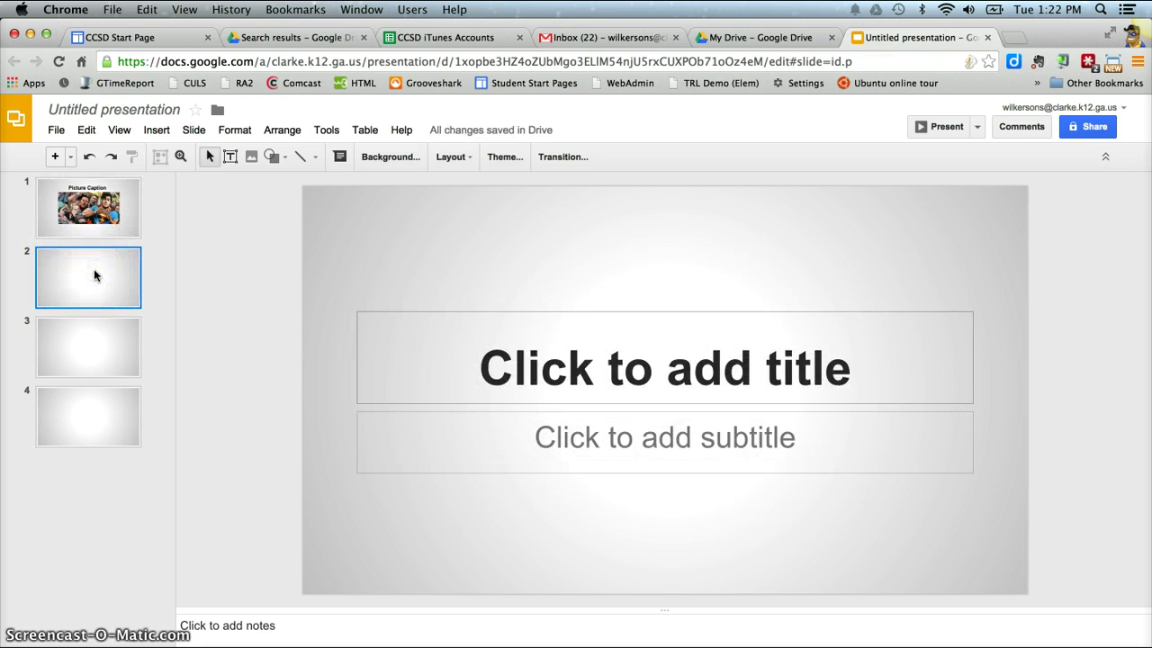
pyautogui.moveTo(98, 277); pyautogui.dragTo(84, 452)
pyautogui.click(89, 274)
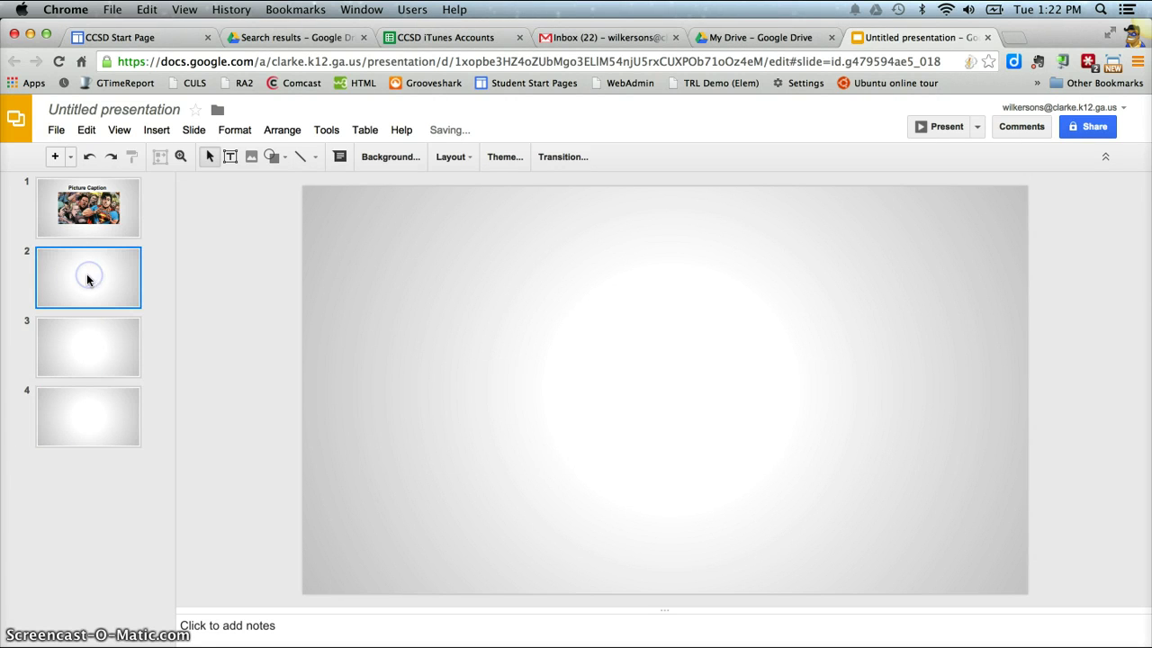
# Insert the blue sky.jpg picture onto slide 2
pyautogui.click(167, 134)
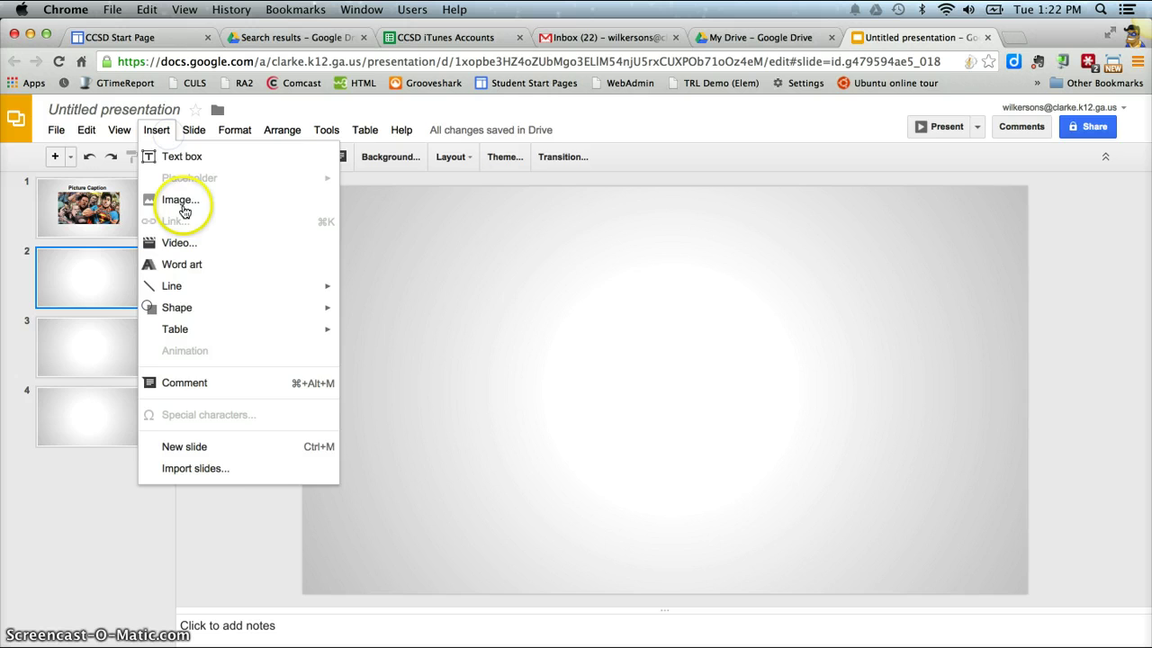
pyautogui.click(175, 199)
pyautogui.click(336, 333)
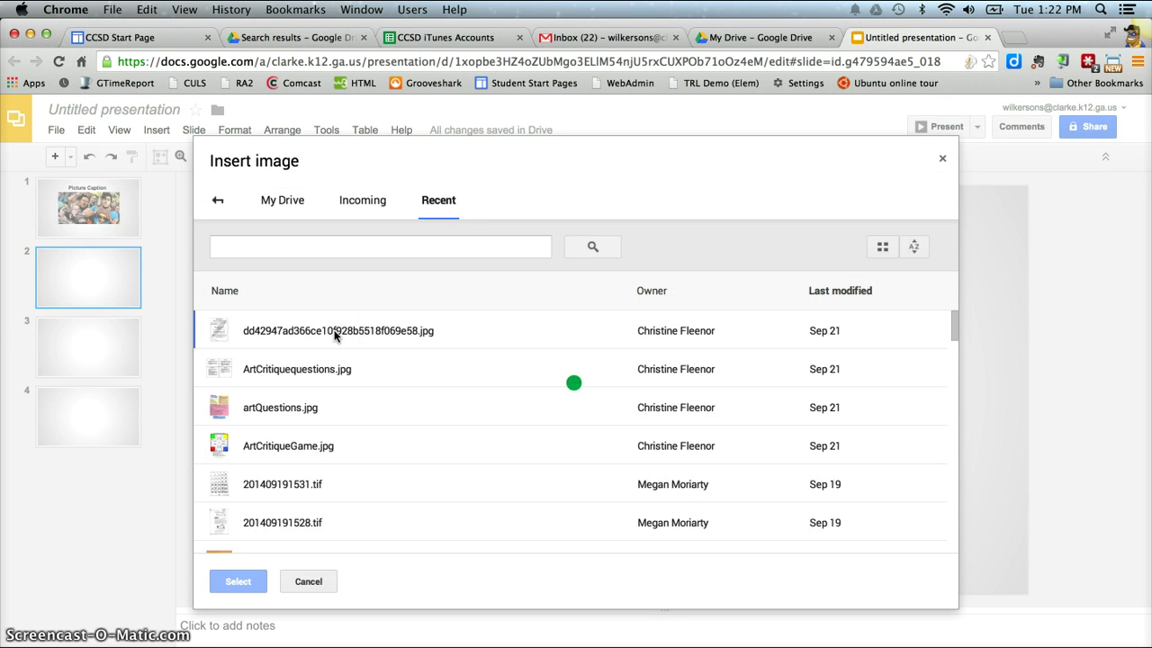
pyautogui.scroll(-4, 335, 335)
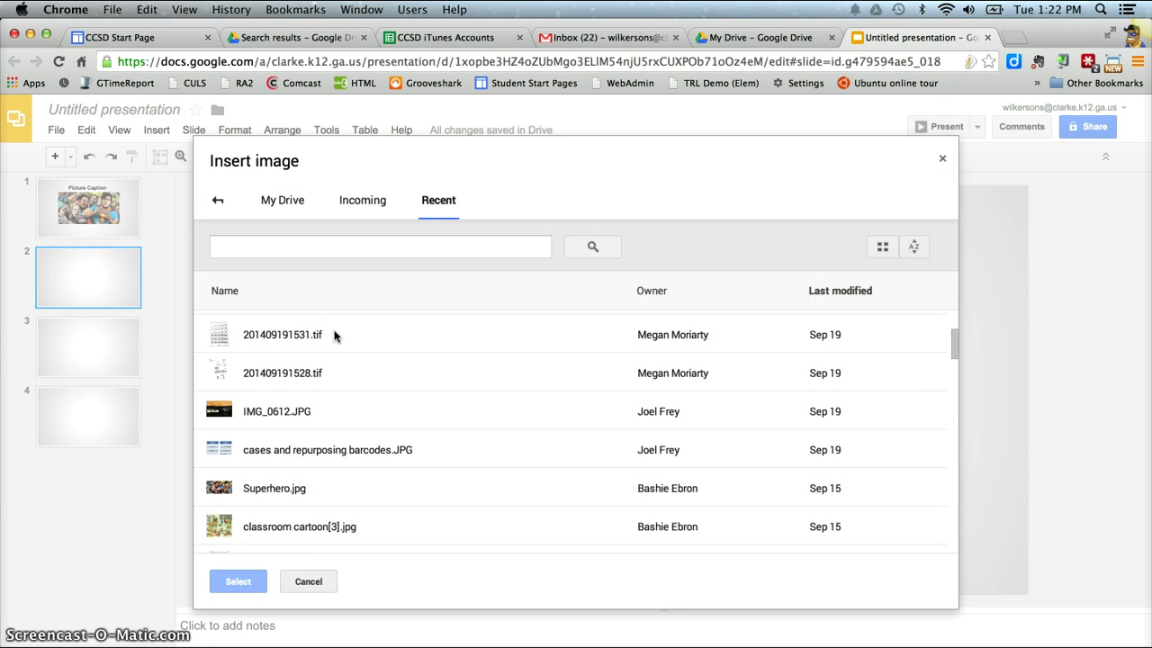
pyautogui.scroll(-4, 309, 490)
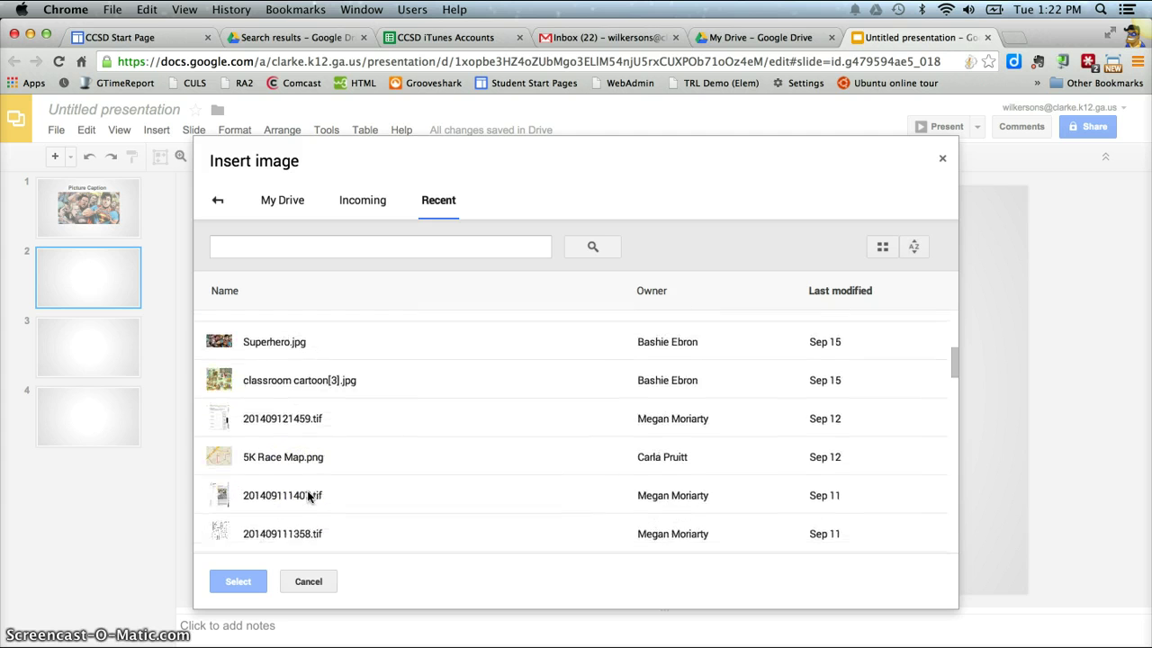
pyautogui.scroll(-4, 309, 495)
pyautogui.scroll(-5, 306, 495)
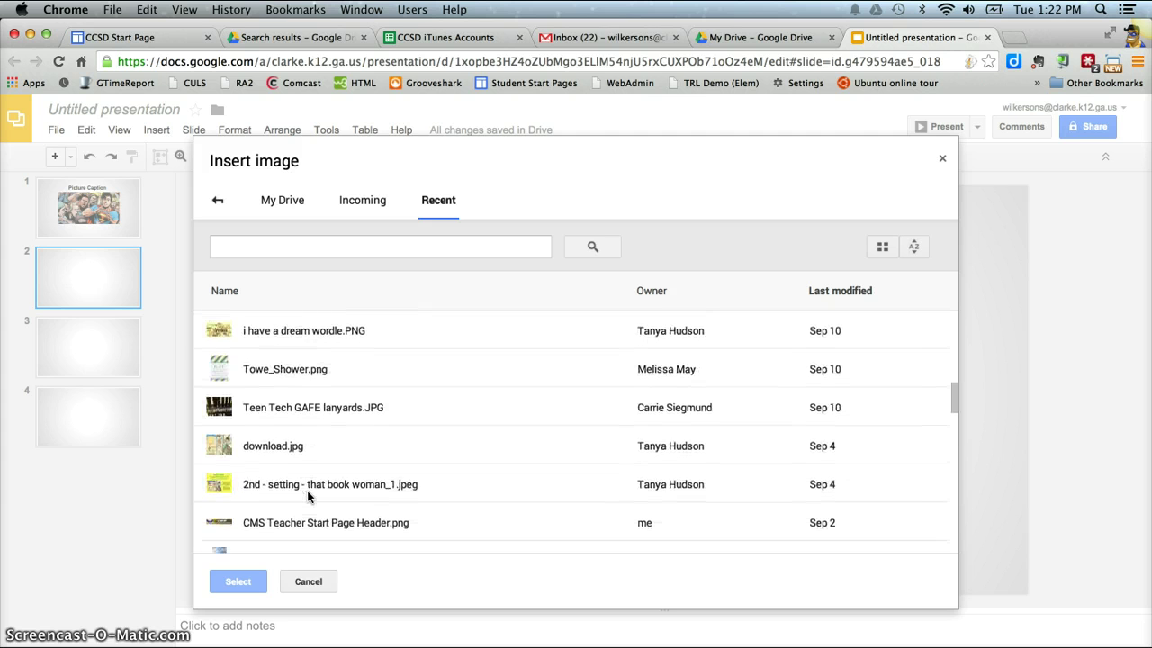
pyautogui.click(276, 466)
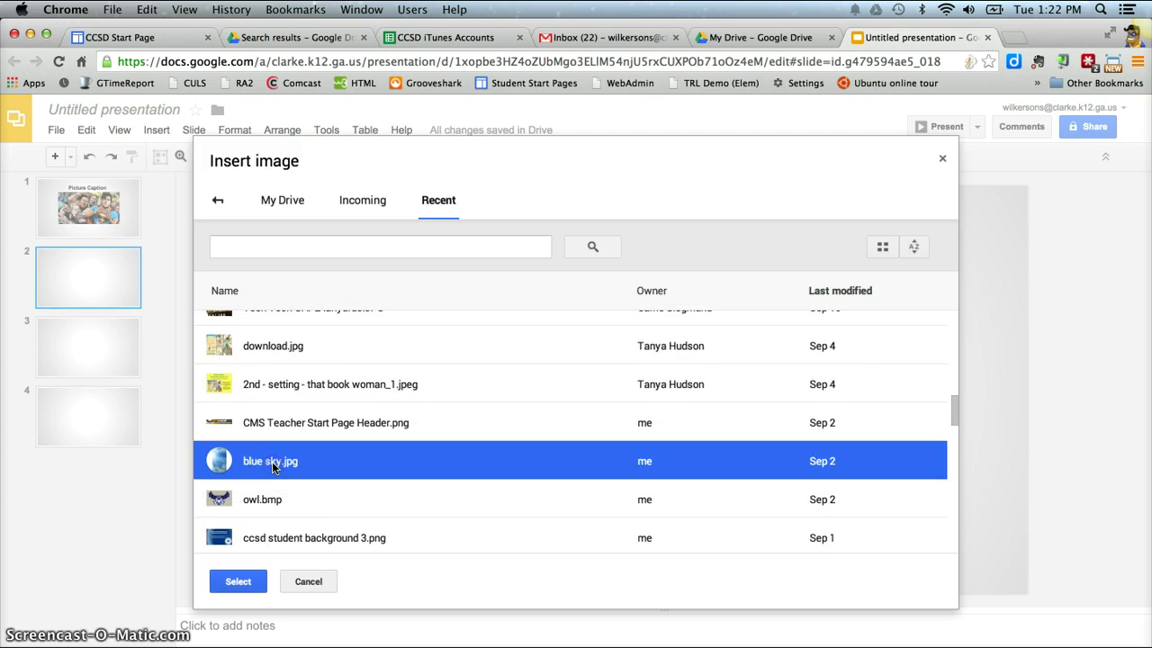
pyautogui.click(239, 581)
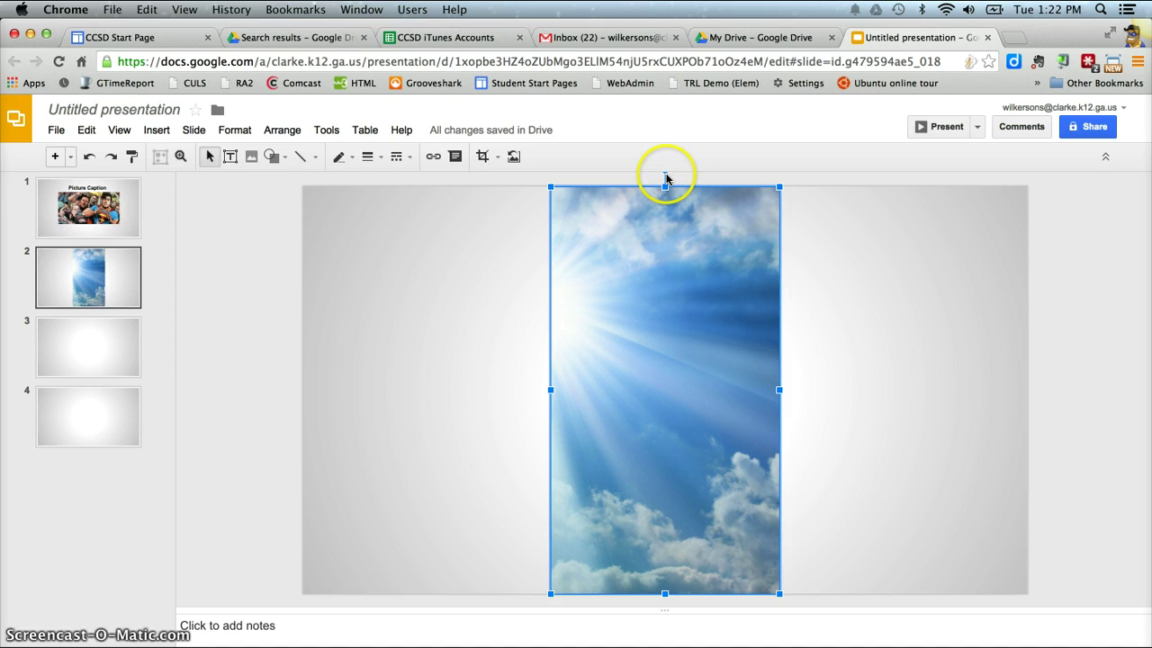
# Rotate the sky picture 90° to landscape and enlarge it to fill most of the slide
pyautogui.moveTo(666, 178); pyautogui.dragTo(867, 392)
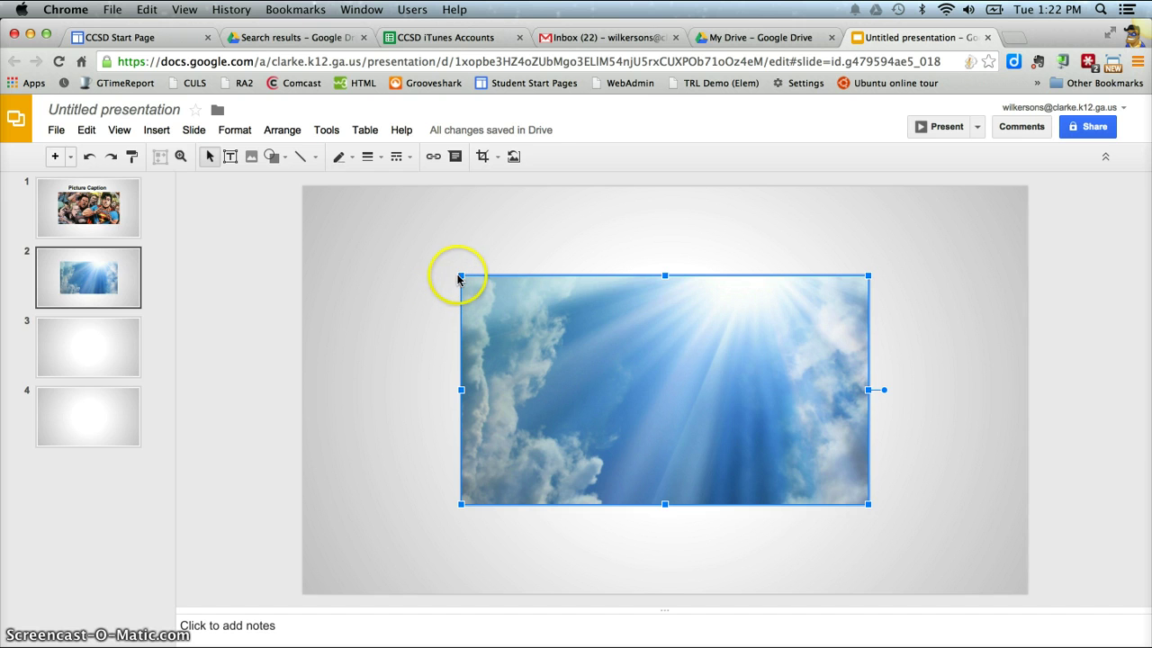
pyautogui.moveTo(459, 274)
pyautogui.mouseDown()
pyautogui.moveTo(342, 195)
pyautogui.moveTo(326, 199)
pyautogui.moveTo(489, 293)
pyautogui.moveTo(474, 290)
pyautogui.mouseUp()
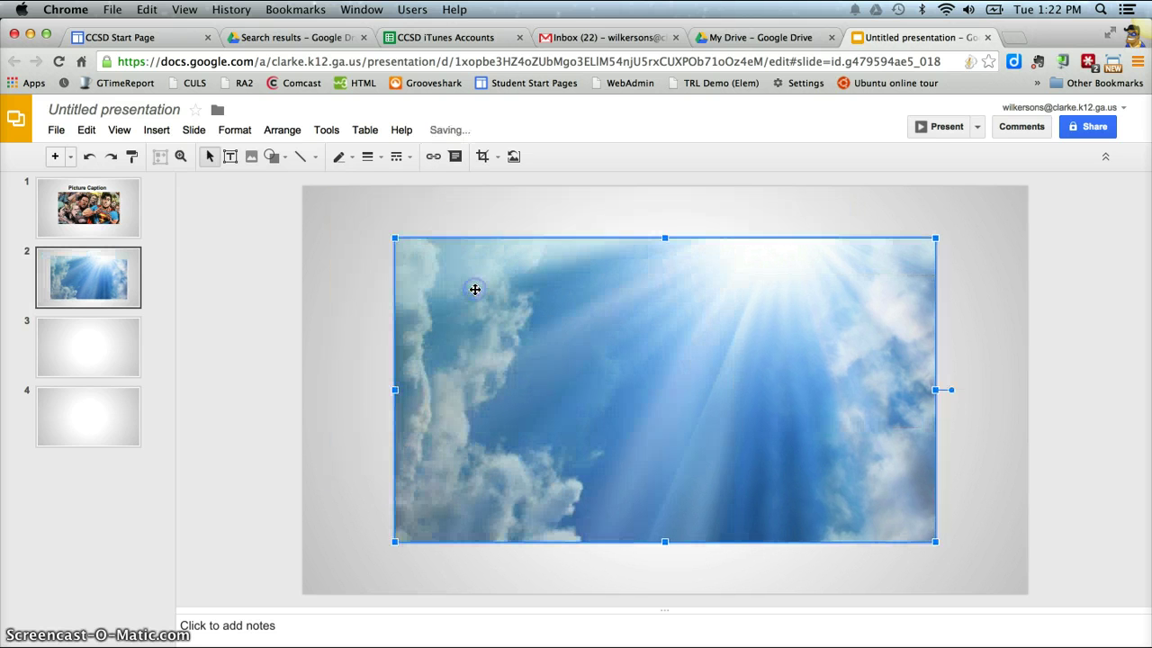
pyautogui.click(104, 348)
# Insert the owl.bmp CMS Owls picture onto slide 3
pyautogui.click(157, 130)
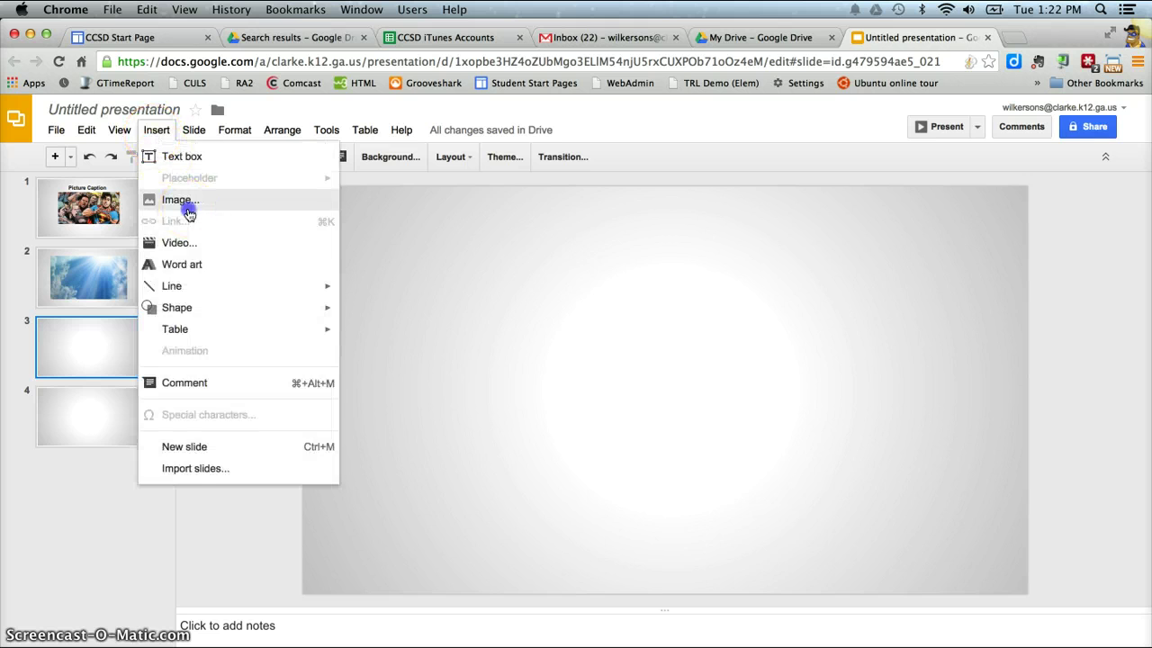
pyautogui.click(180, 199)
pyautogui.scroll(-5, 393, 422)
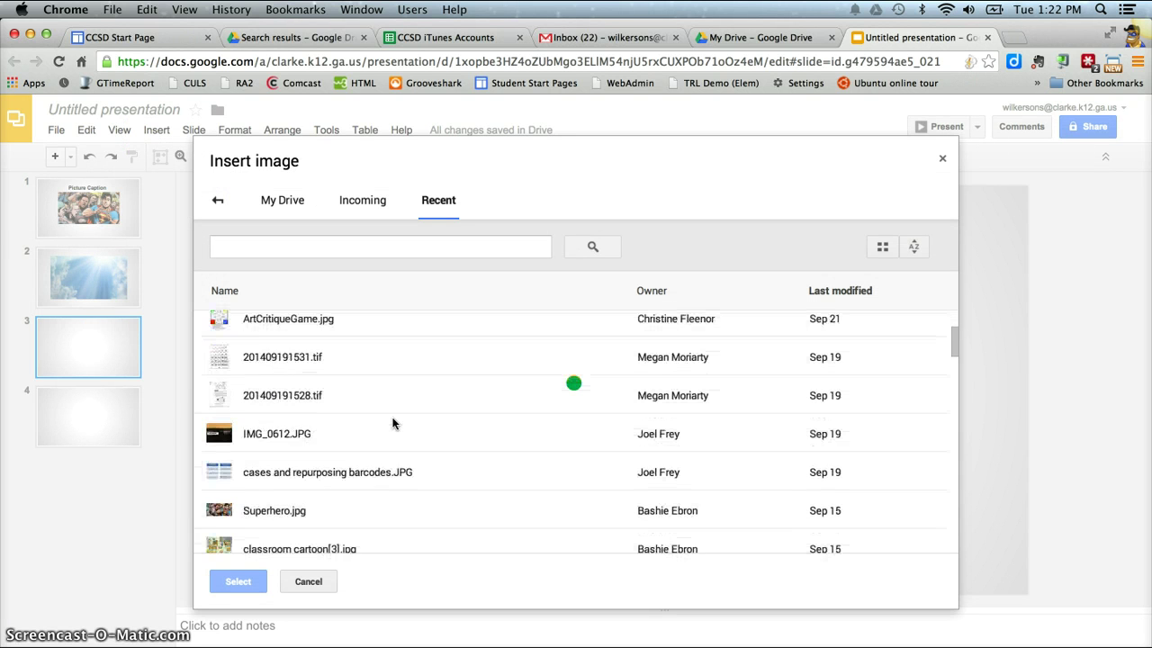
pyautogui.scroll(-5, 393, 422)
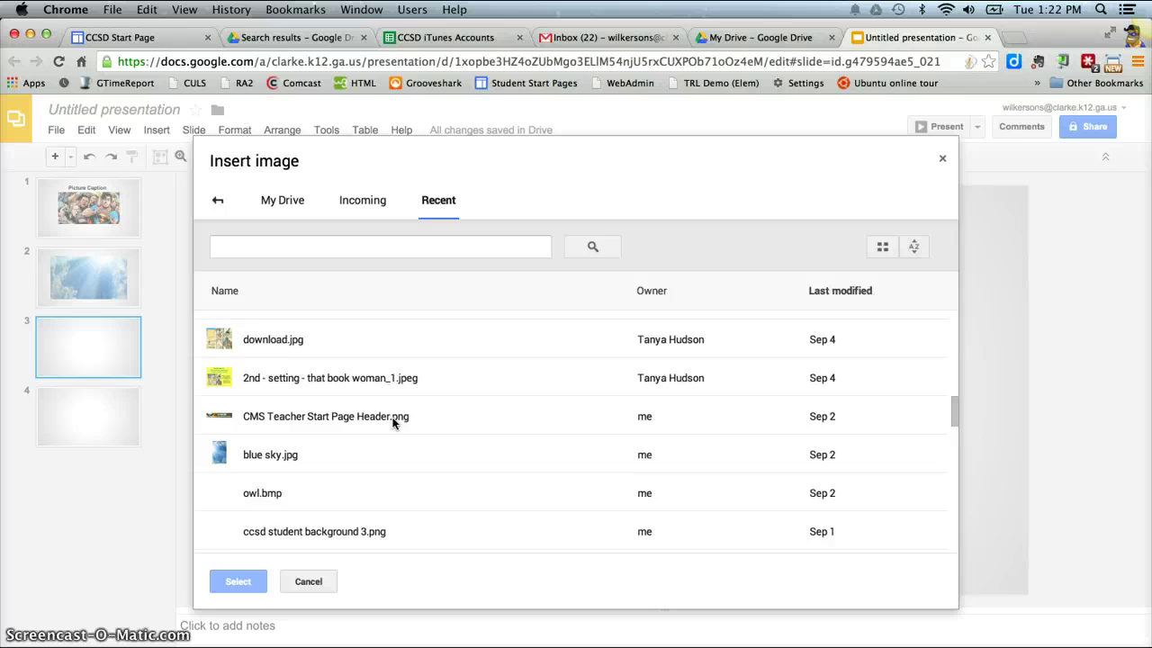
pyautogui.click(337, 436)
pyautogui.click(241, 581)
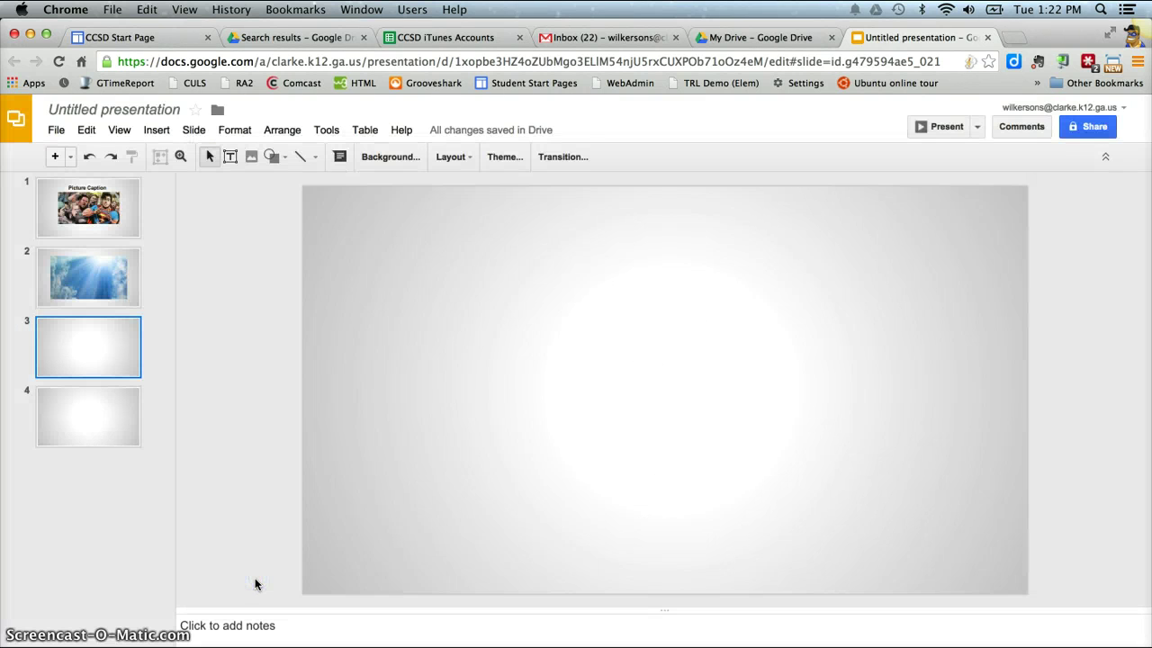
# Delete the empty fourth slide
pyautogui.click(80, 423)
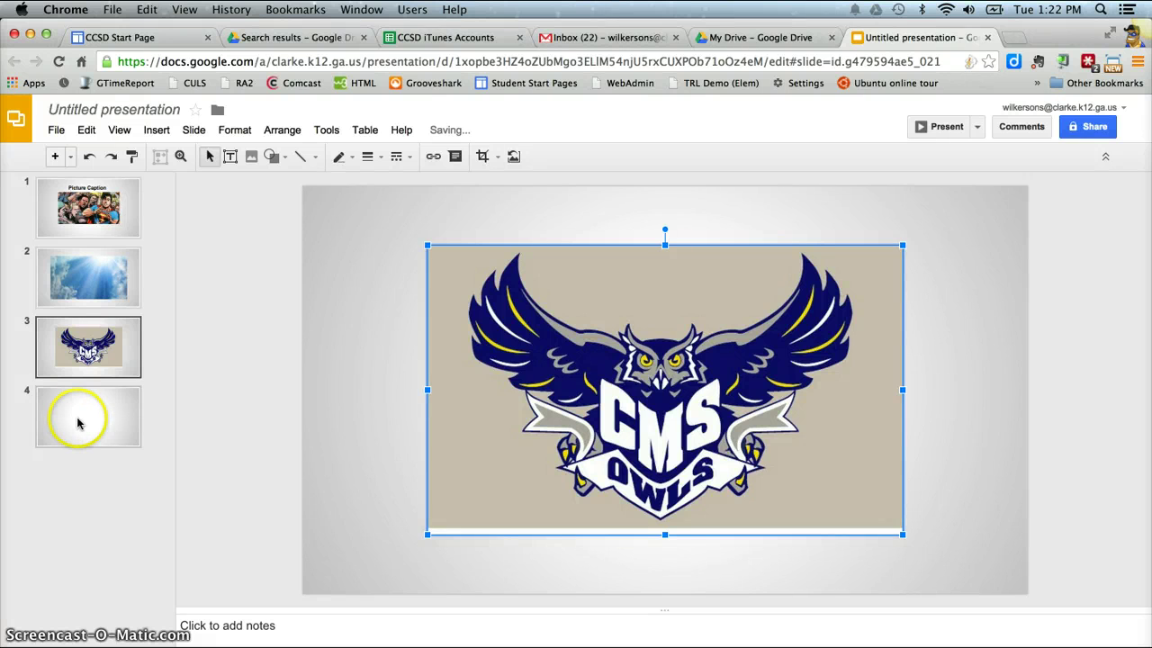
pyautogui.rightClick(81, 425)
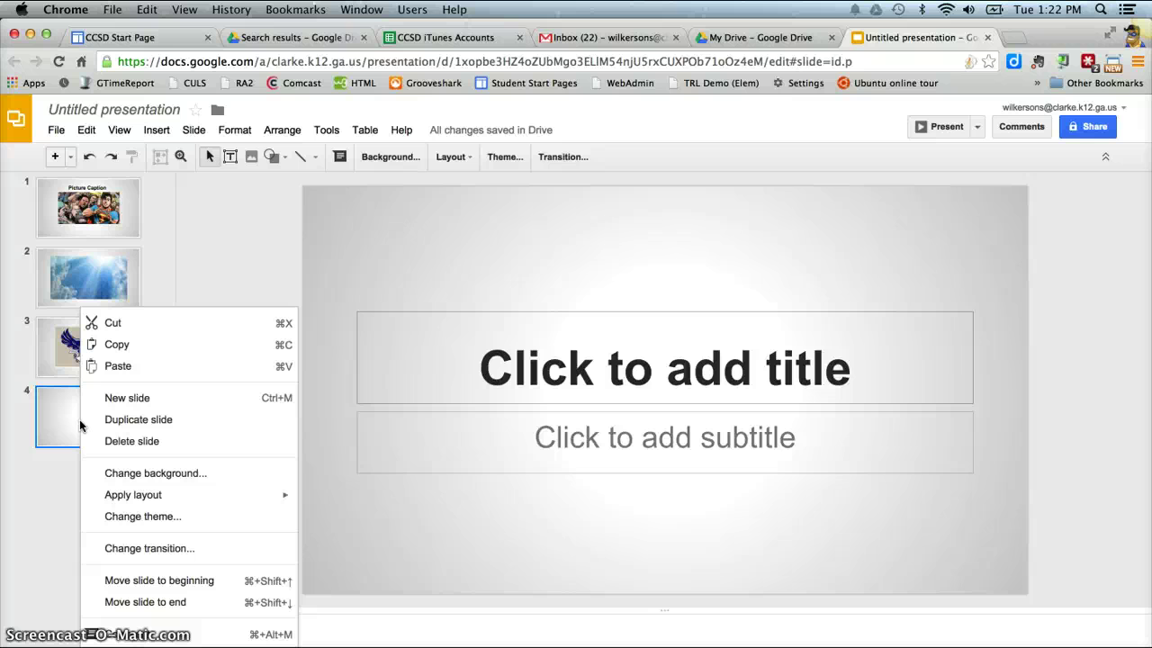
pyautogui.click(130, 441)
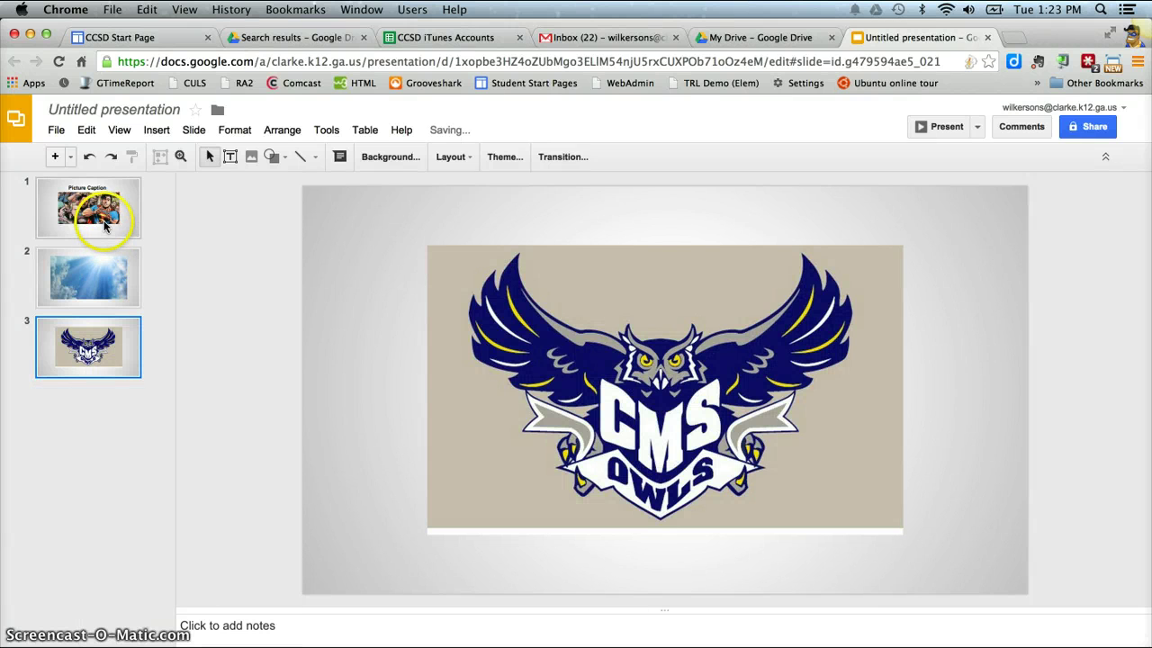
# Set a Fade transition and apply it to all three slides
pyautogui.click(104, 225)
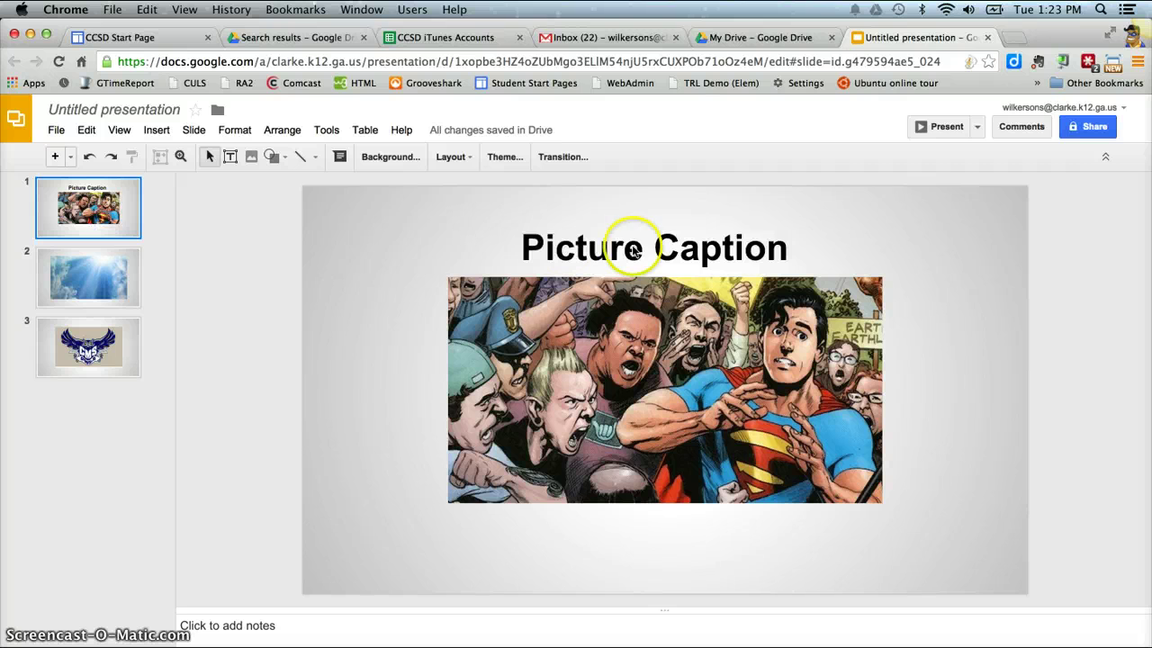
pyautogui.click(115, 268)
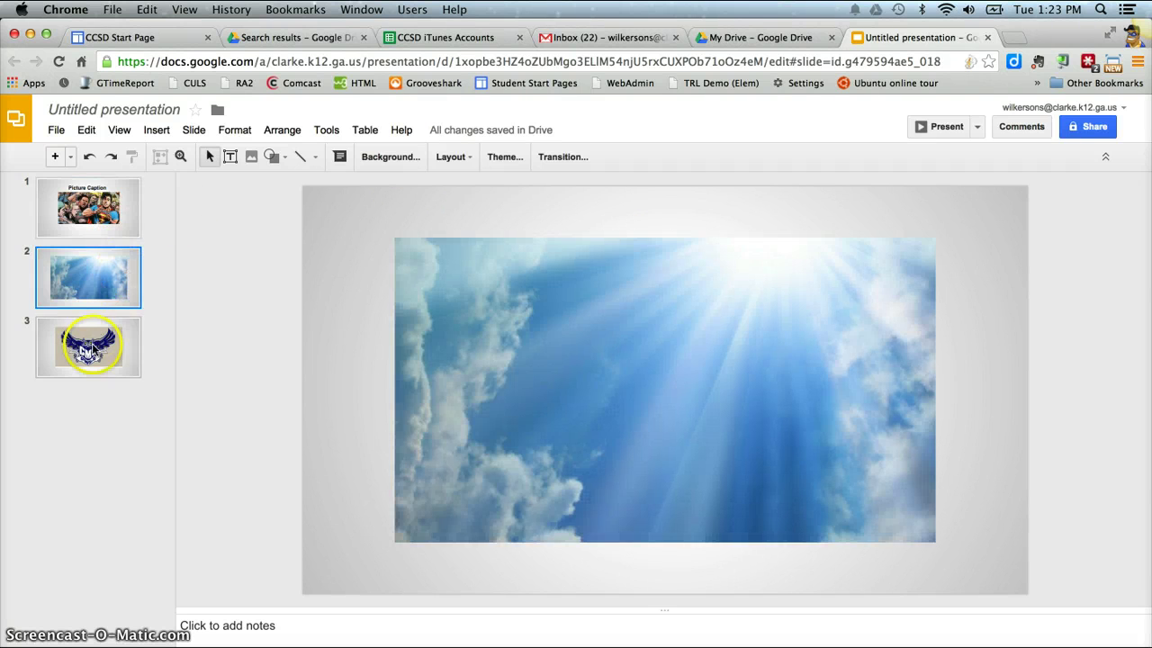
pyautogui.click(90, 349)
pyautogui.click(104, 219)
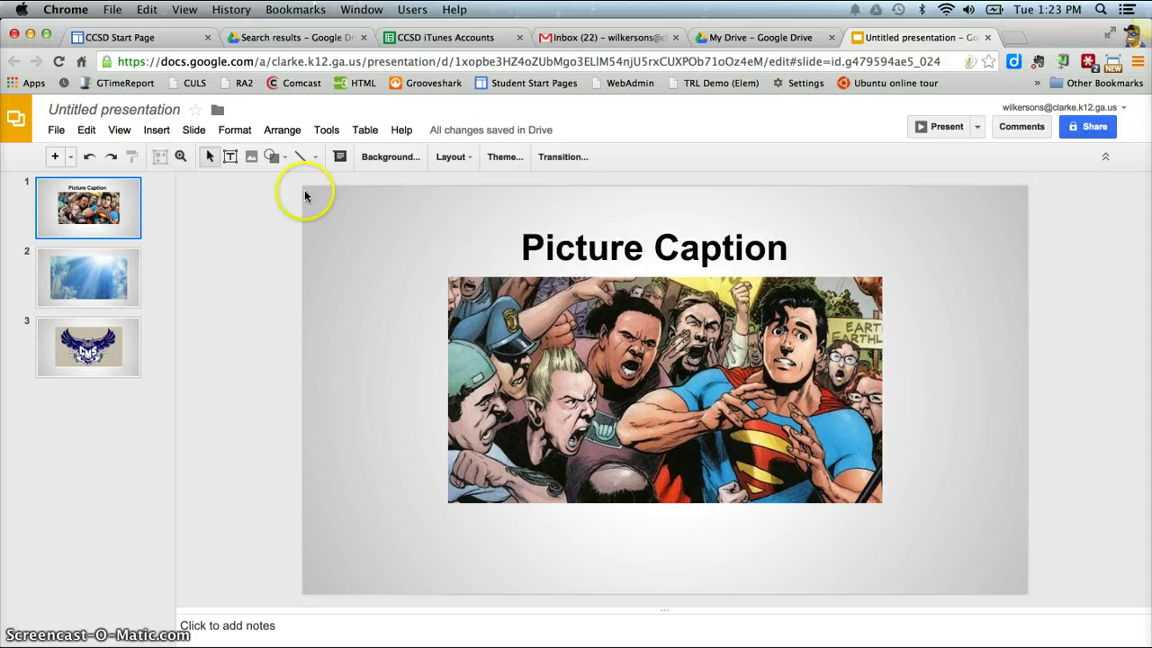
pyautogui.click(564, 157)
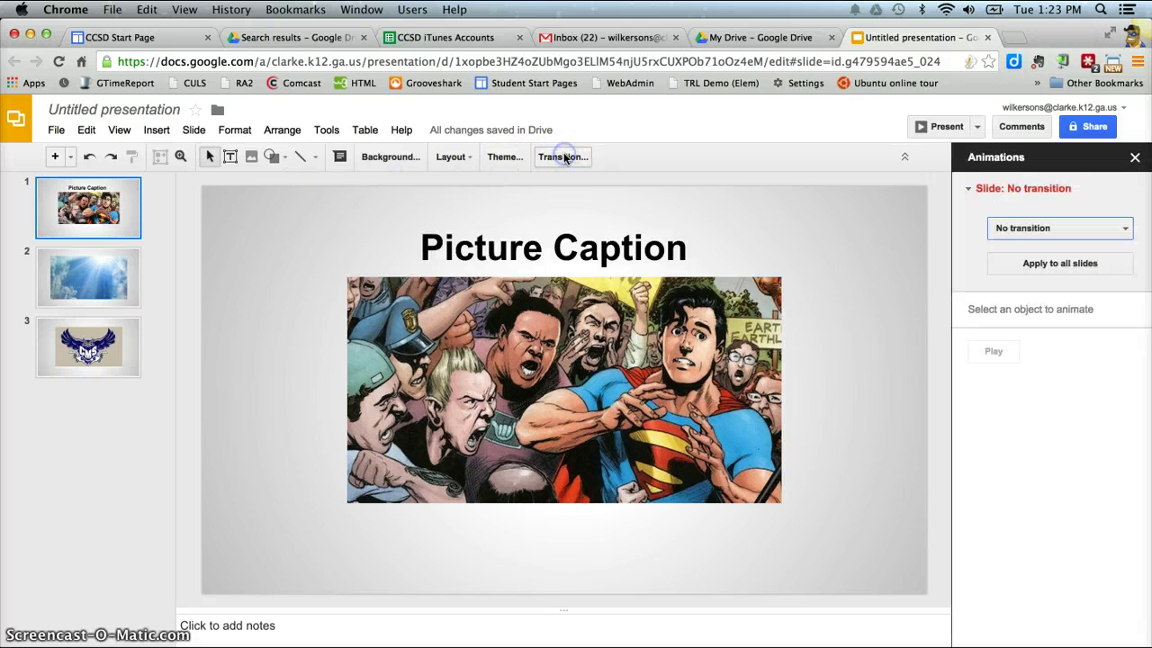
pyautogui.click(1020, 230)
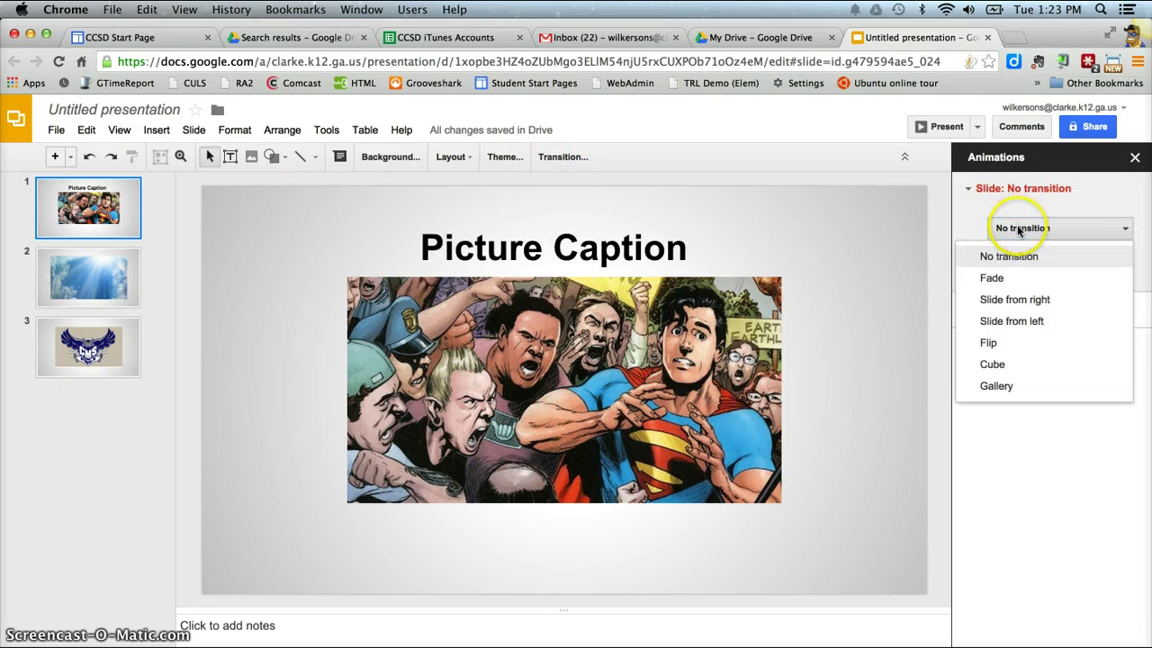
pyautogui.click(1019, 278)
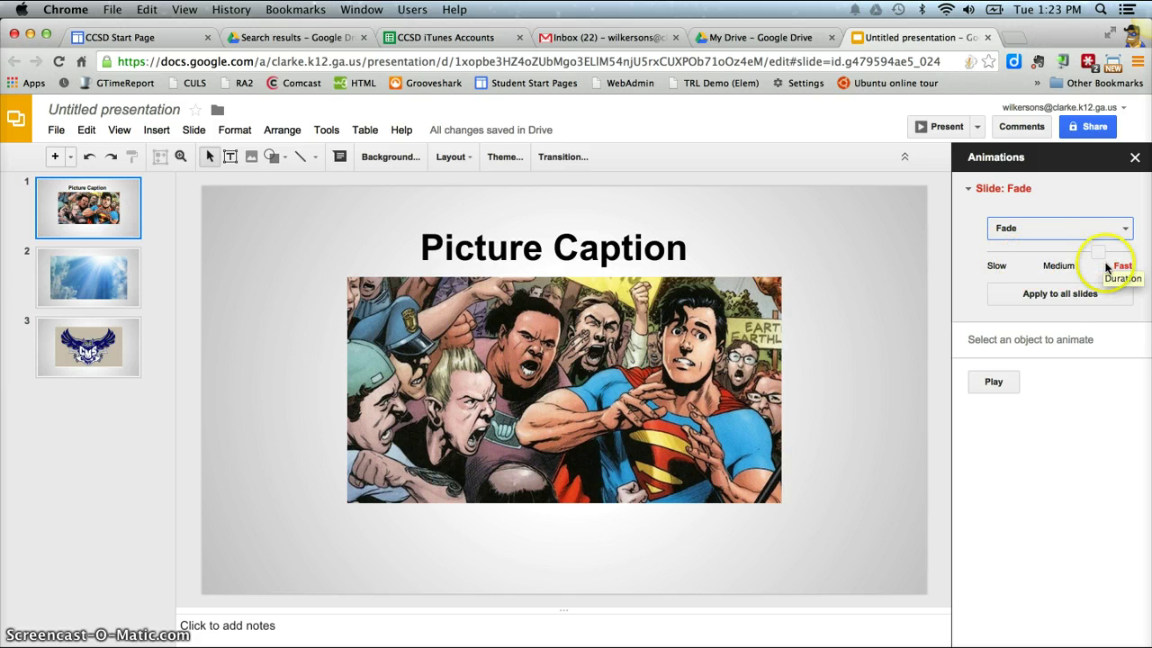
pyautogui.click(1057, 295)
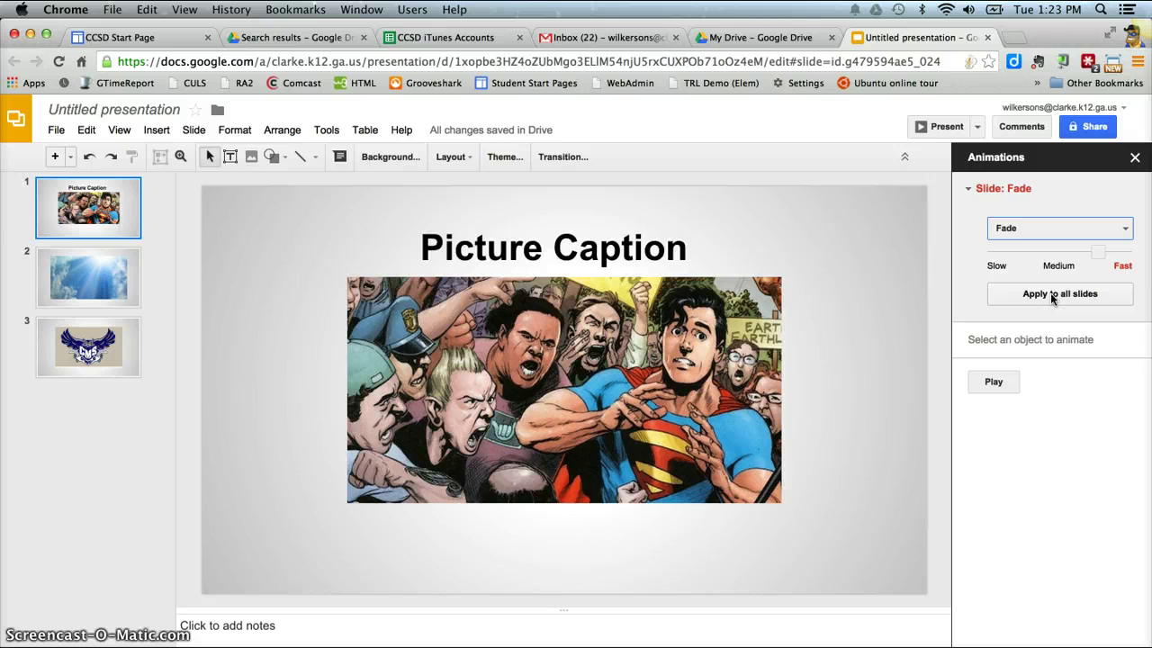
pyautogui.click(1050, 292)
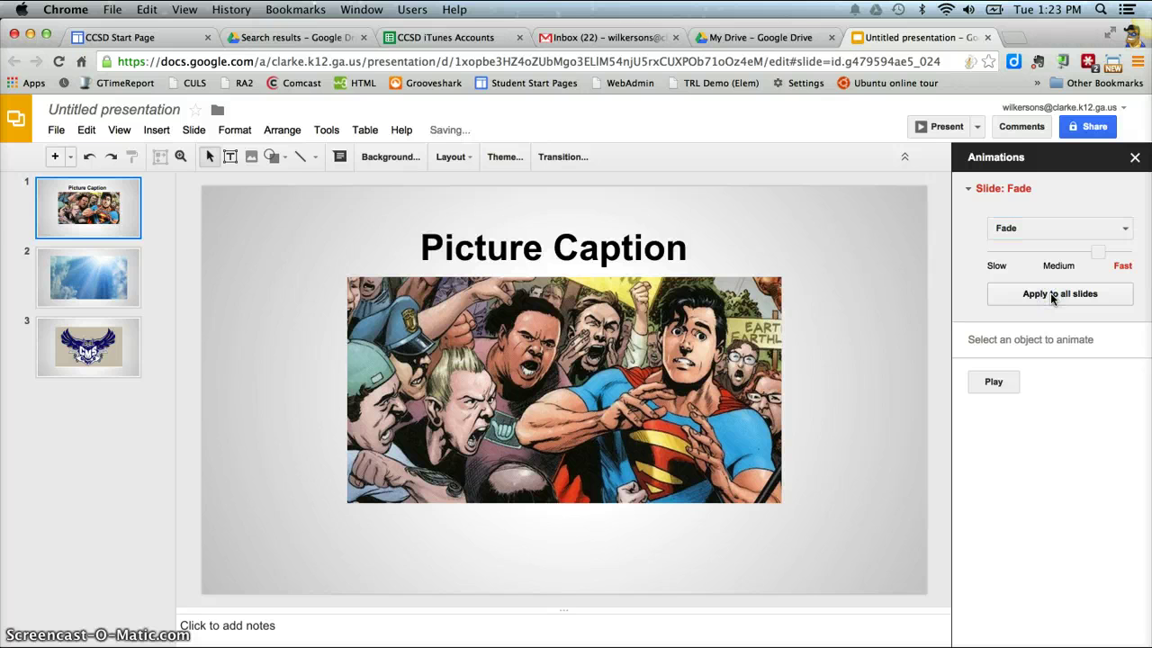
# Step through the superhero, sky and owl slides to check the transition
pyautogui.click(96, 279)
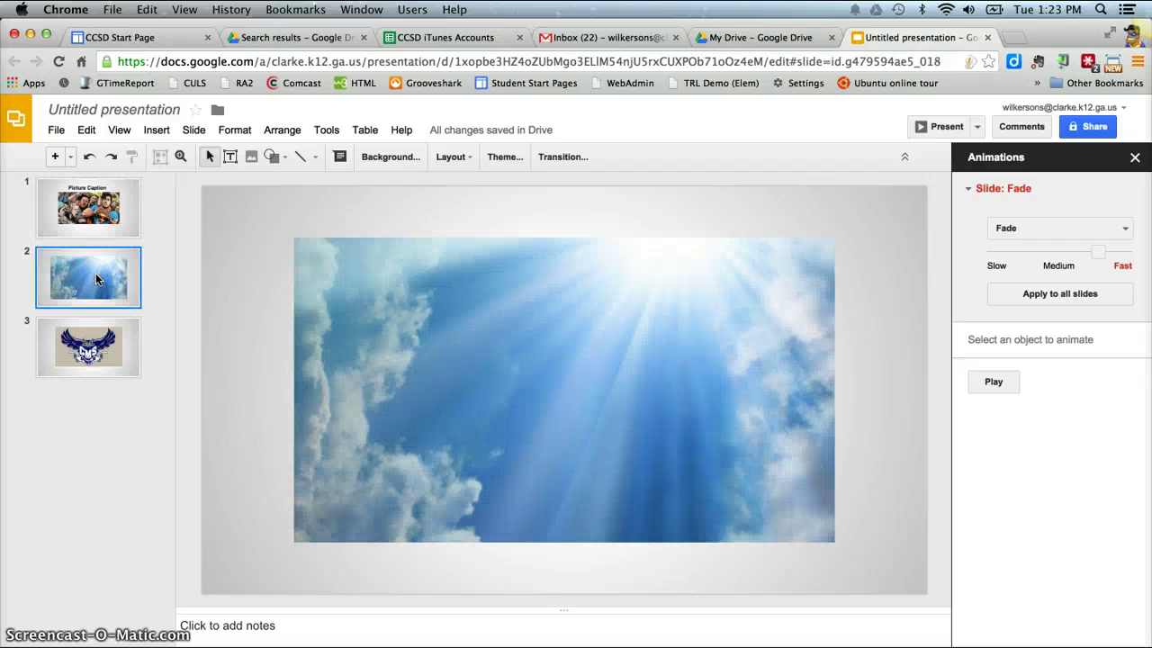
pyautogui.click(101, 218)
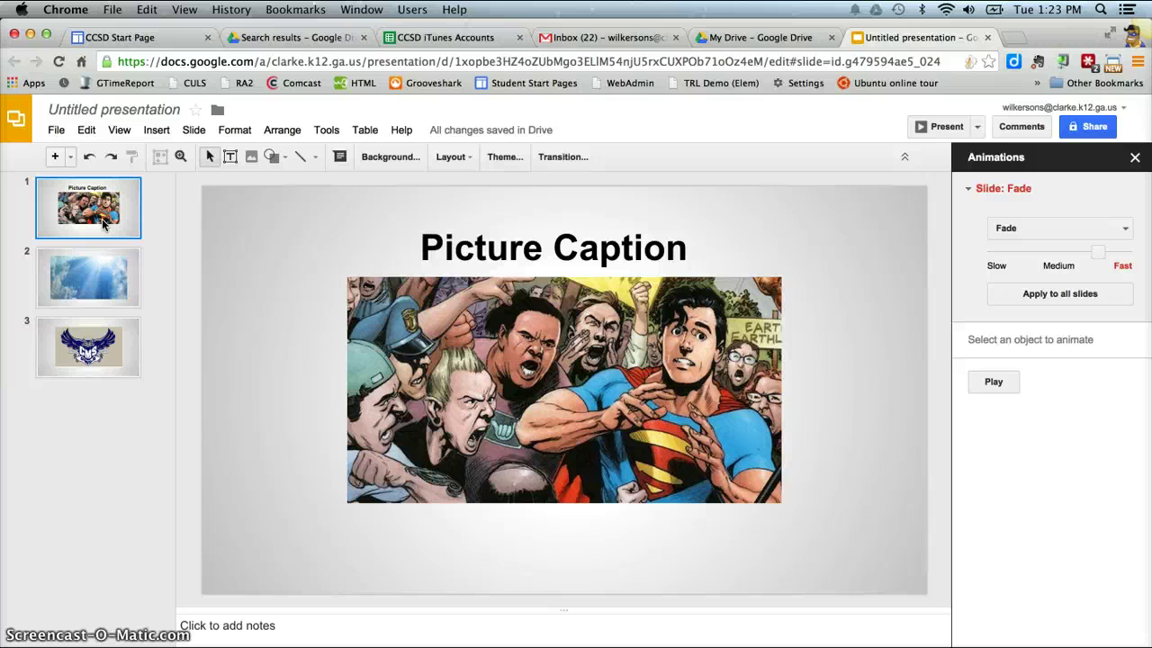
pyautogui.click(101, 279)
pyautogui.click(102, 345)
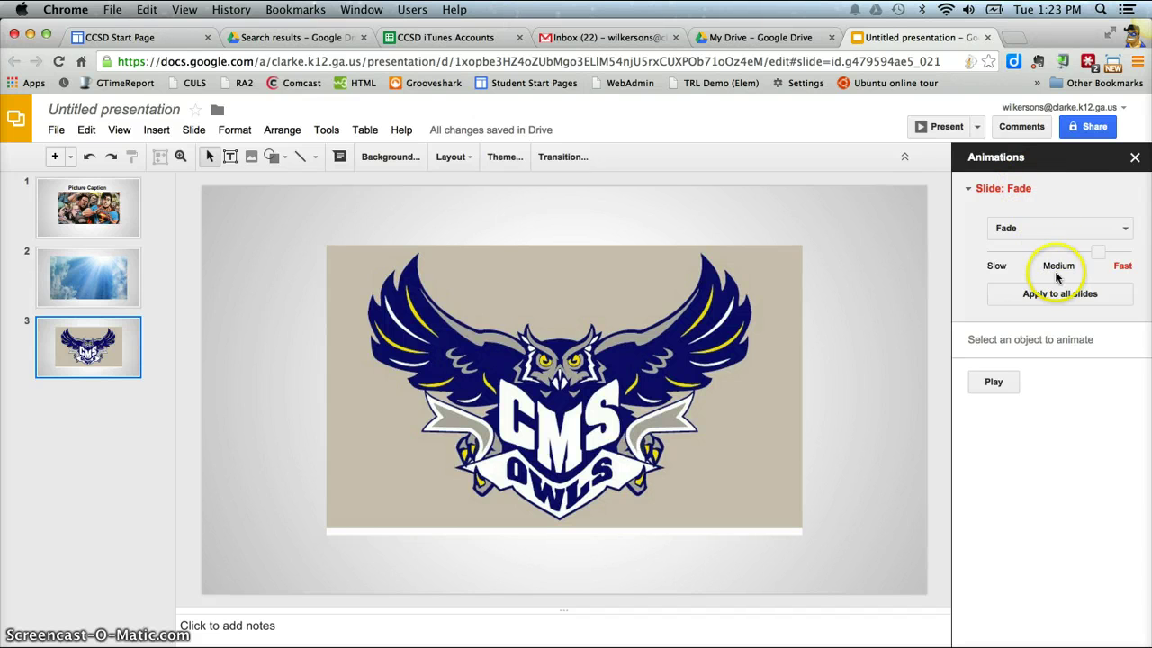
# Open Publish to the web and set slides to auto-advance every 5 seconds
pyautogui.click(1135, 161)
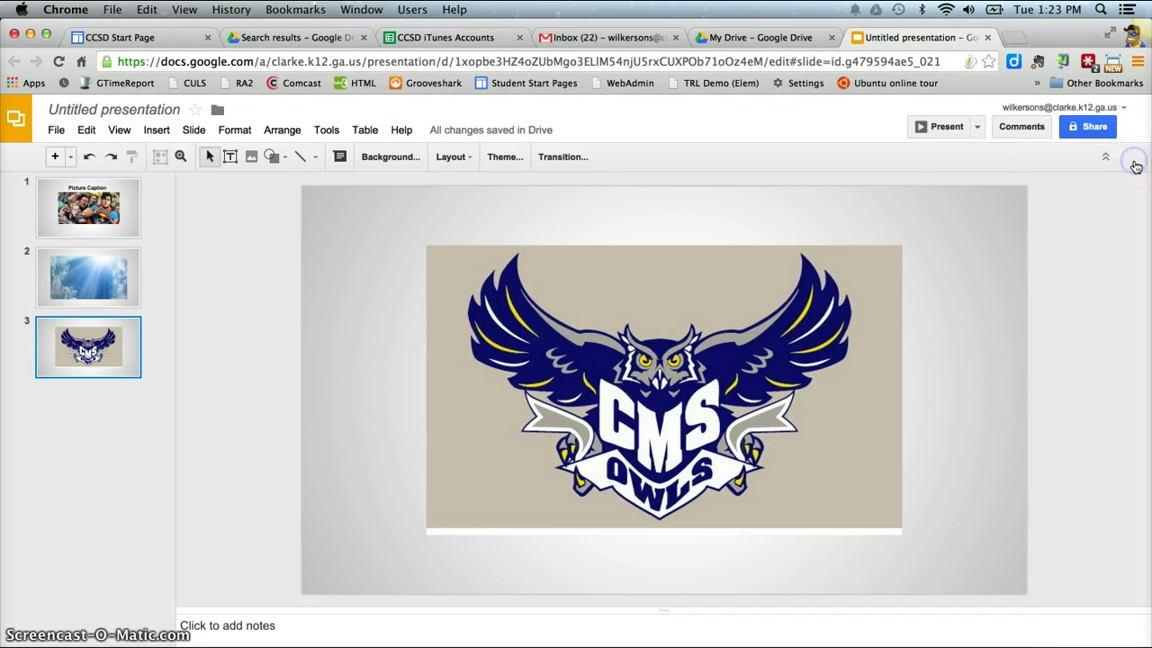
pyautogui.click(56, 131)
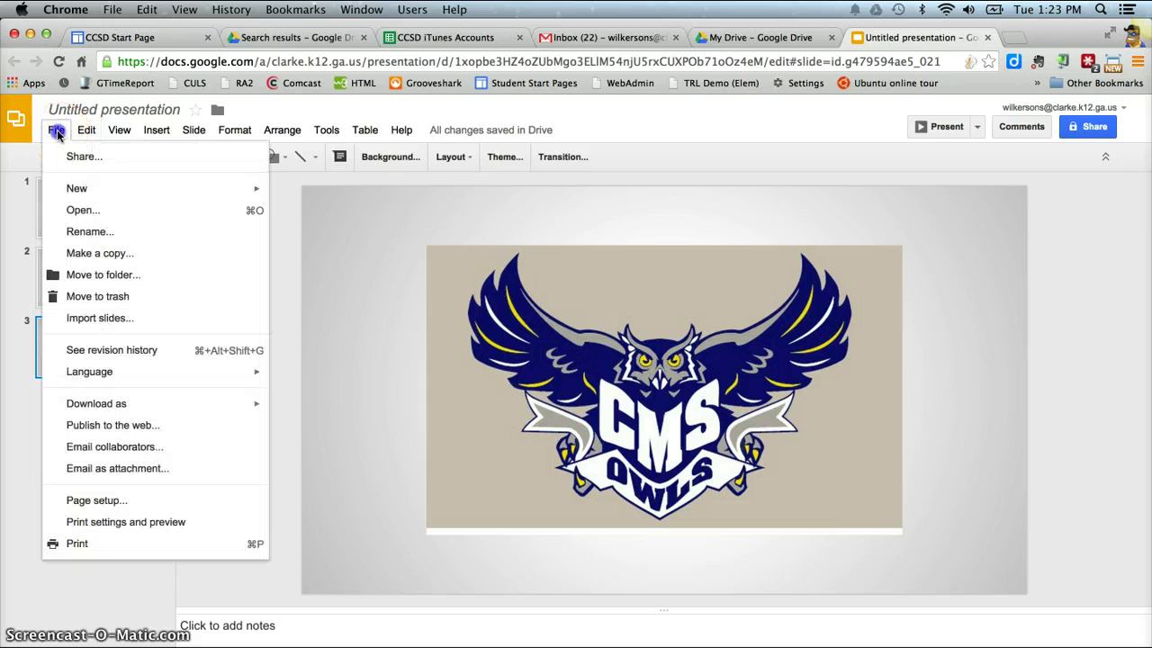
pyautogui.click(131, 426)
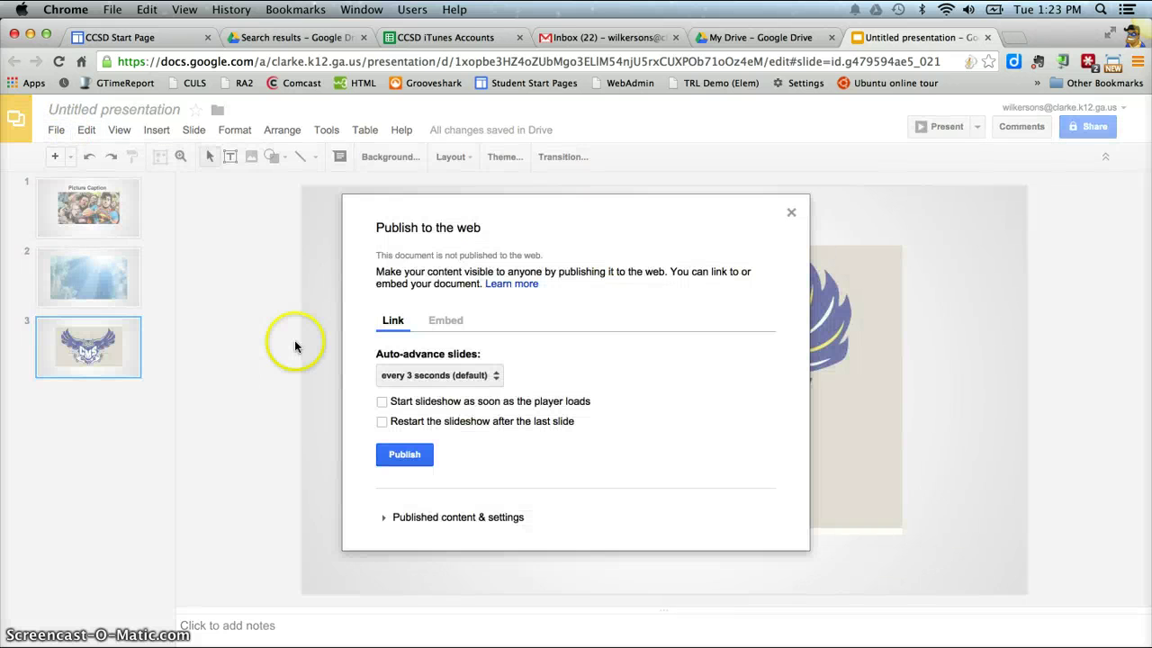
pyautogui.click(465, 380)
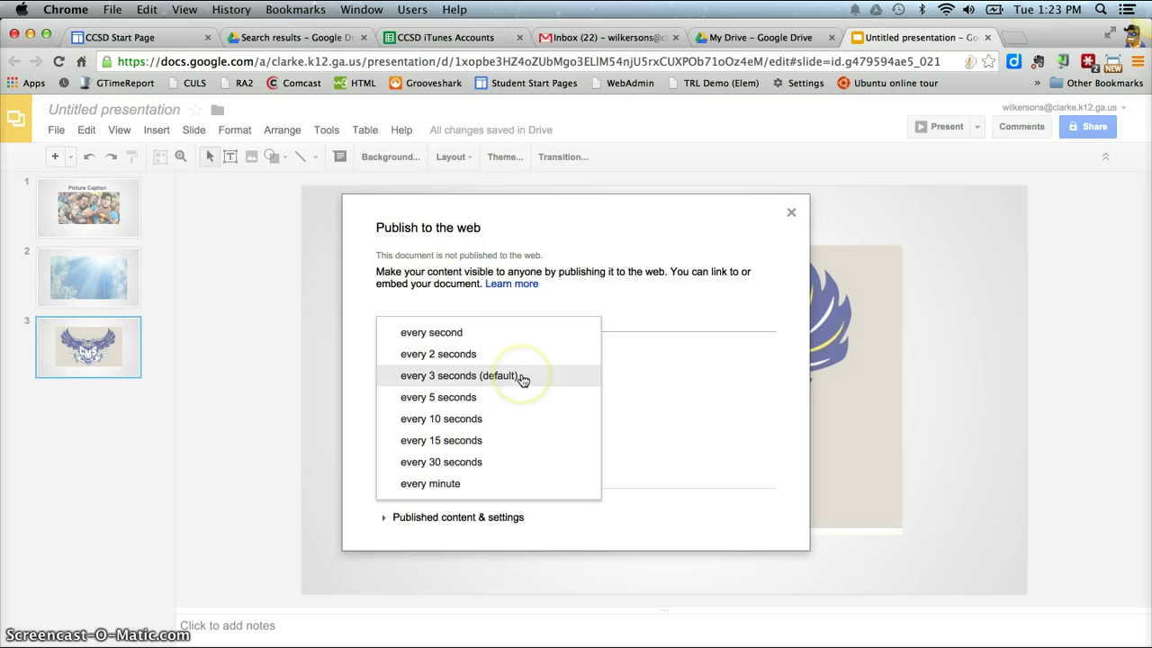
pyautogui.click(516, 397)
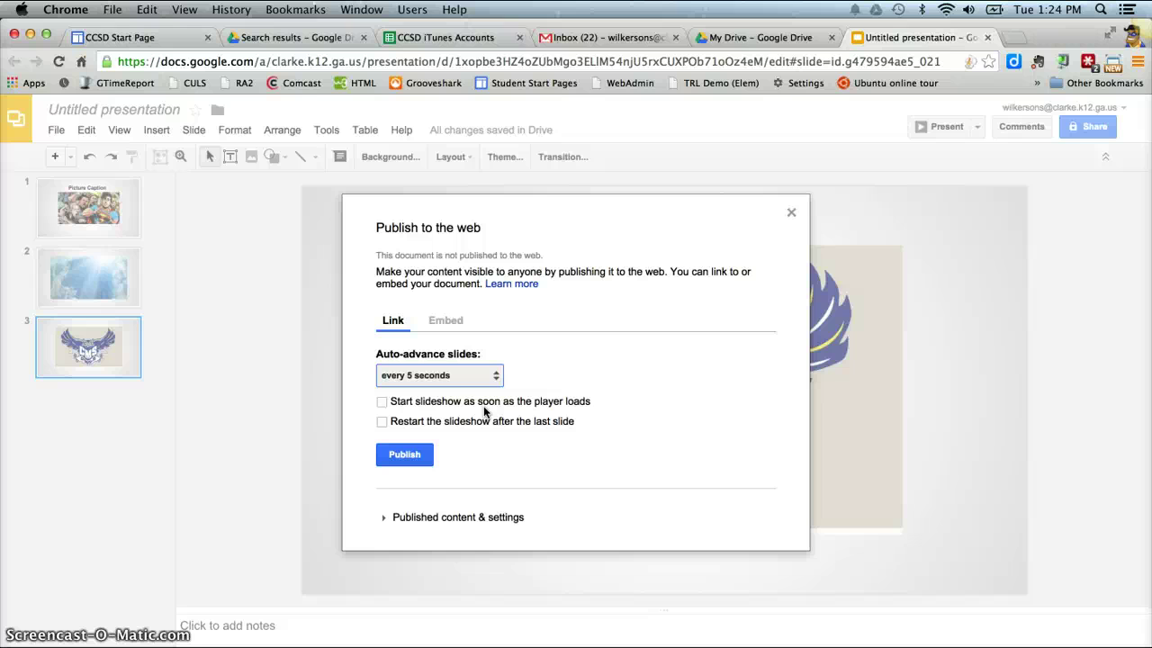
# Enable starting the slideshow on load and restarting after the last slide
pyautogui.click(382, 401)
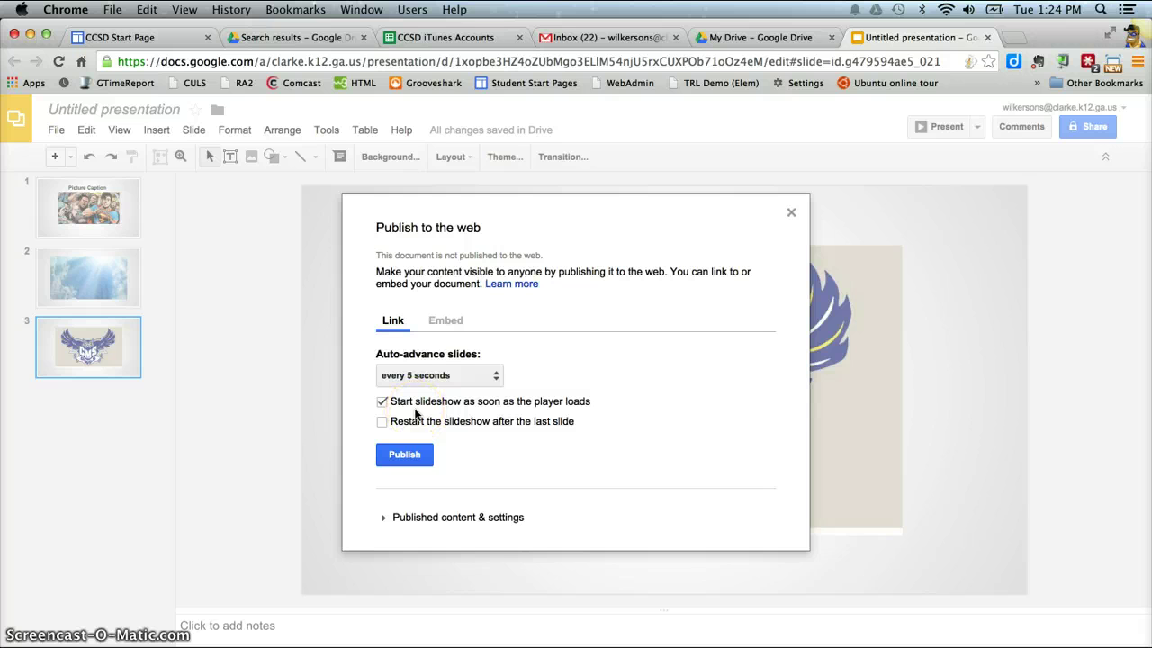
pyautogui.click(414, 412)
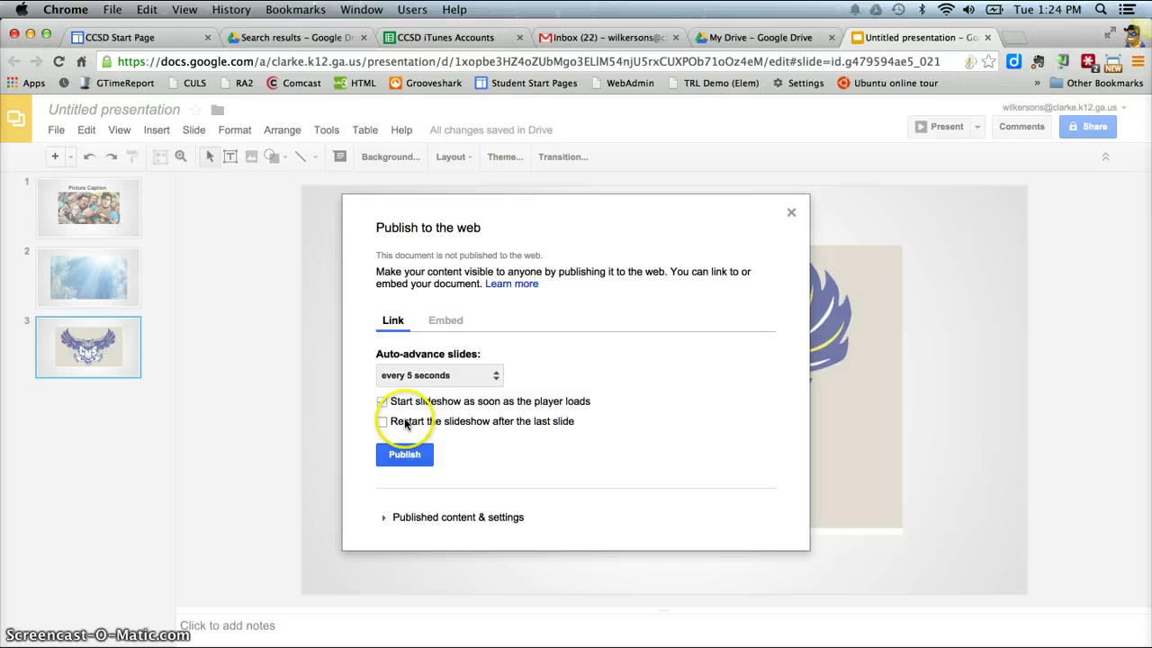
pyautogui.click(406, 413)
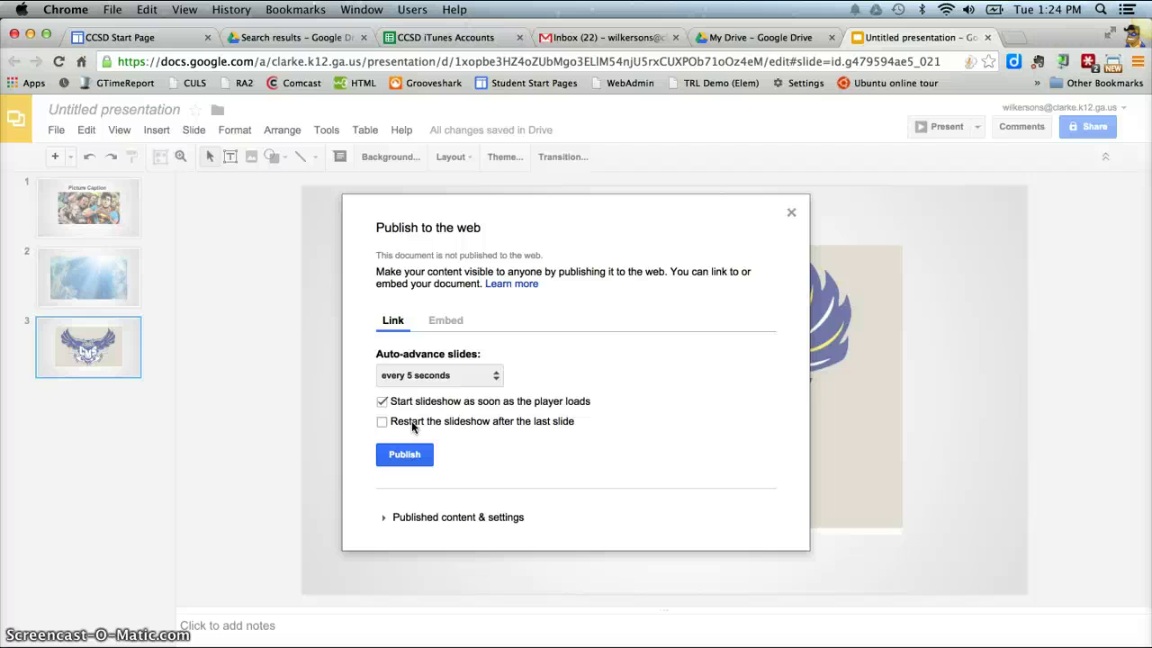
pyautogui.click(412, 426)
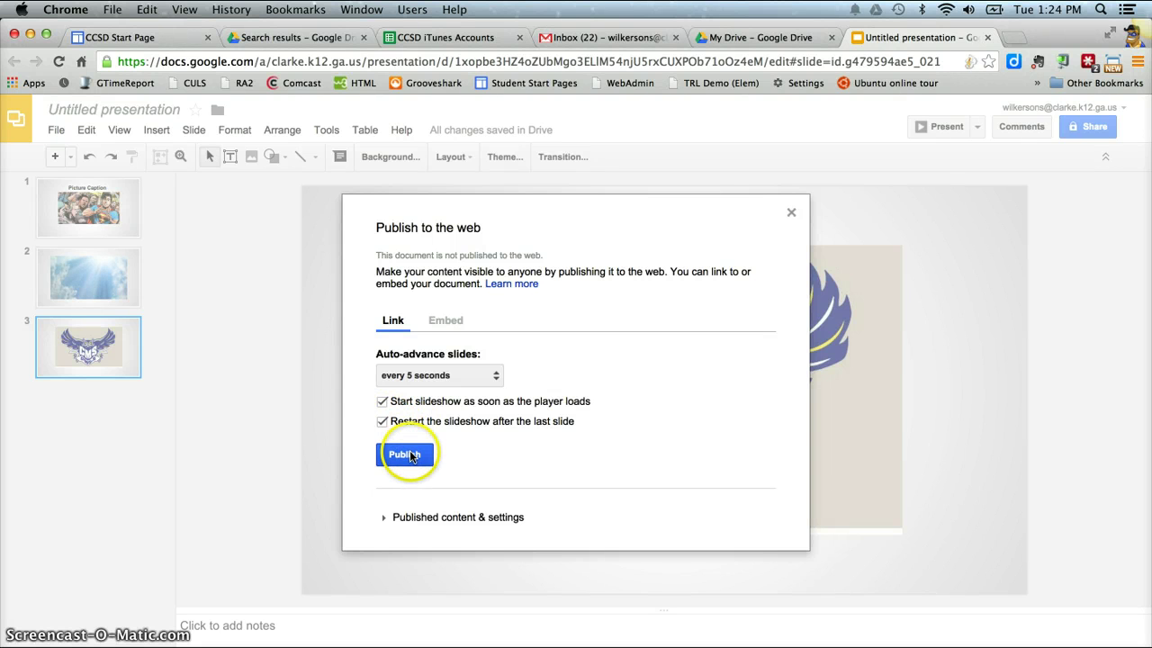
# Confirm publishing and copy the published slideshow link
pyautogui.click(411, 456)
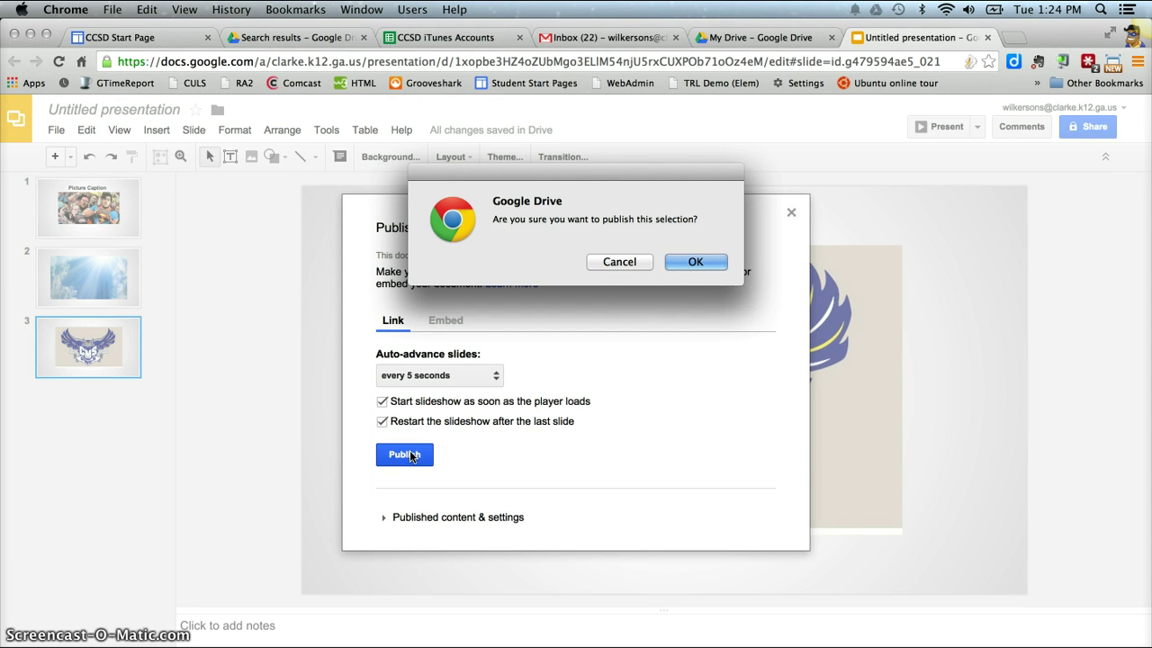
pyautogui.click(689, 263)
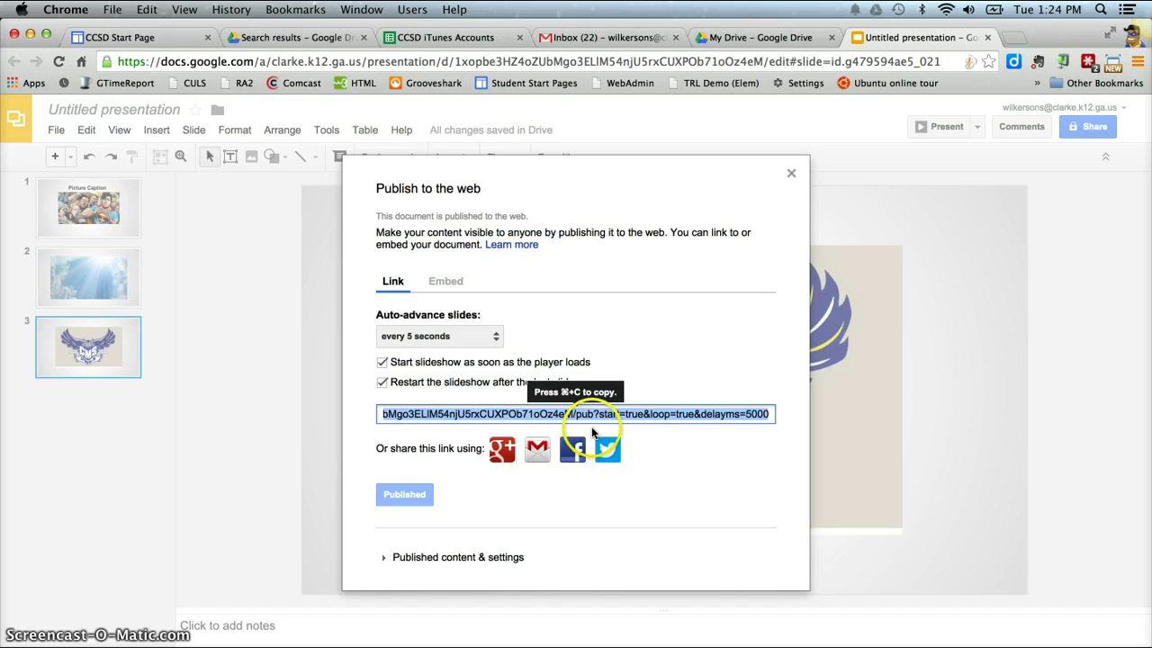
pyautogui.click(617, 416)
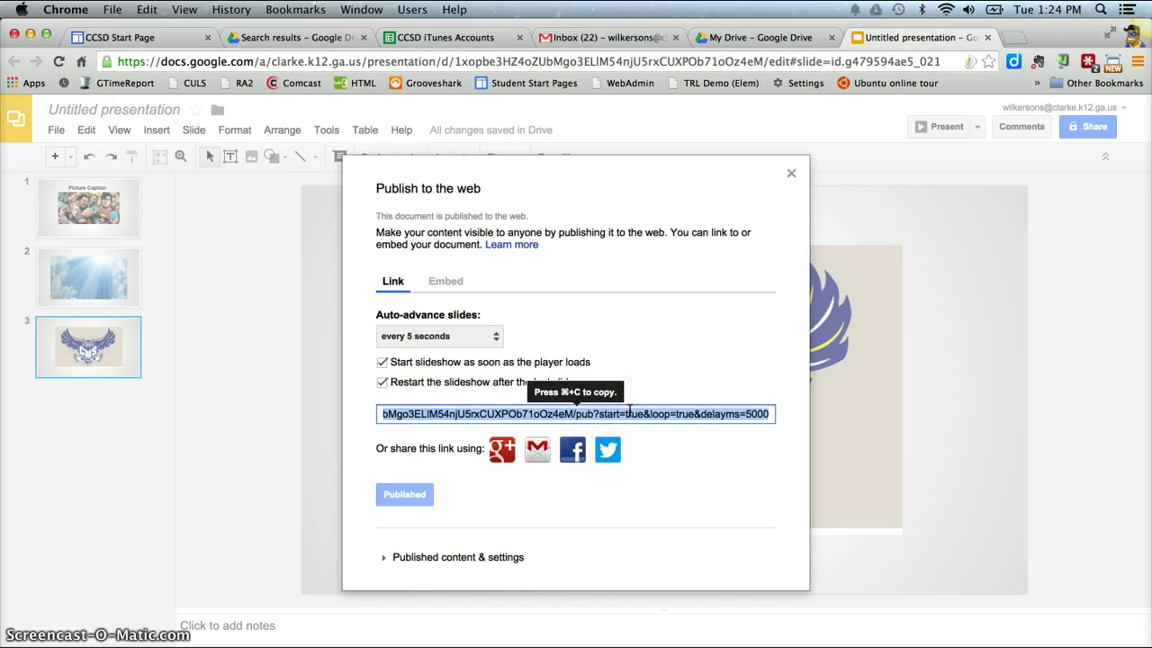
pyautogui.press('super+c')
# Paste the published slideshow link into a new Chrome incognito window's address bar
pyautogui.click(1138, 65)
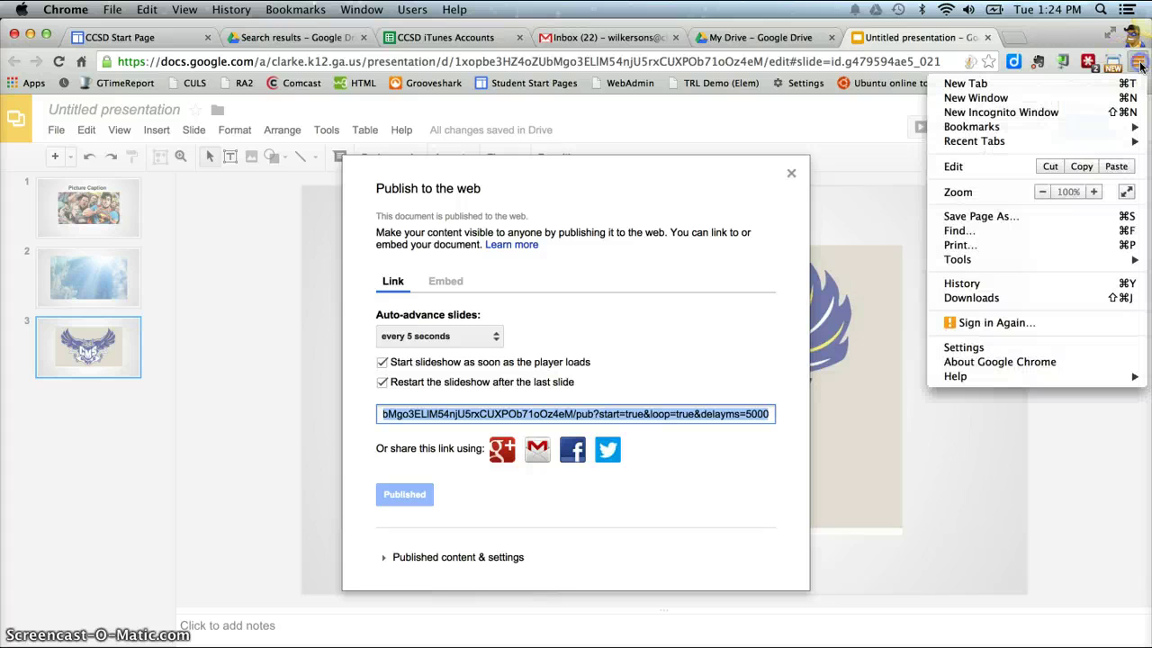
pyautogui.click(1049, 120)
pyautogui.click(997, 58)
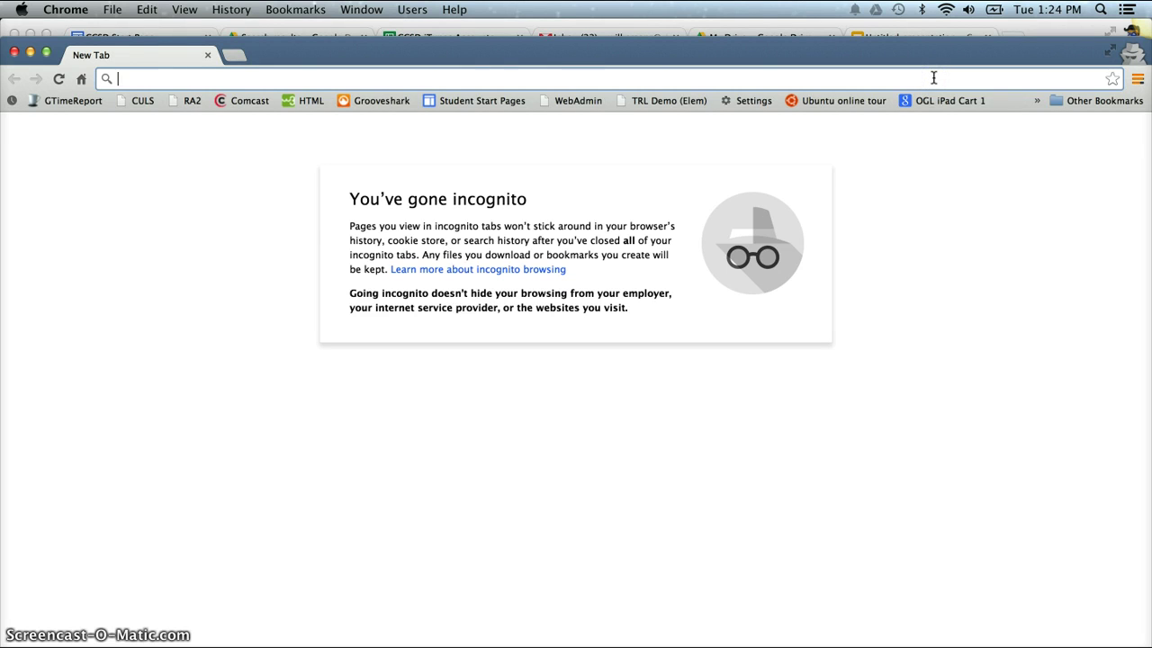
pyautogui.press('super+v')
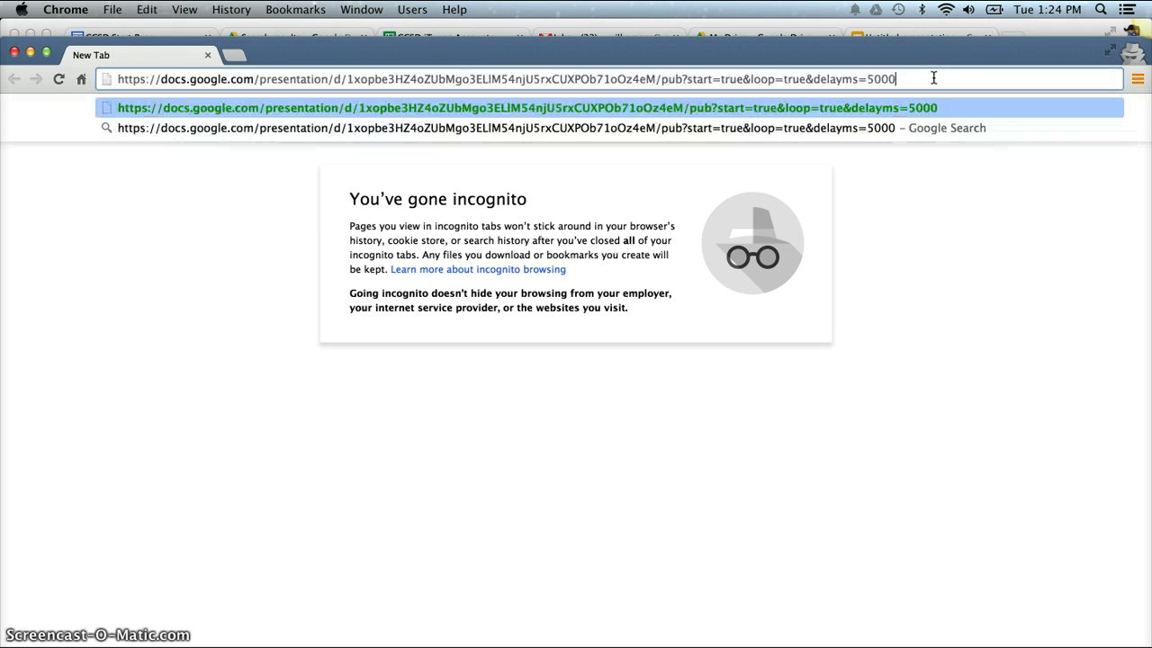